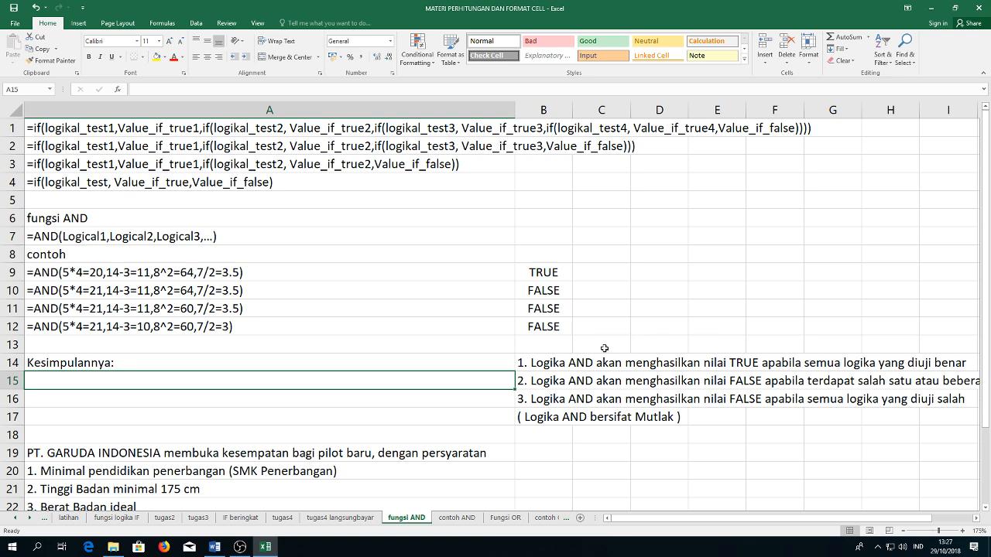
- Review the AND function heading and its general syntax in cells A6 and A7
left_click(308, 190)
left_click(218, 266)
left_click(219, 226)
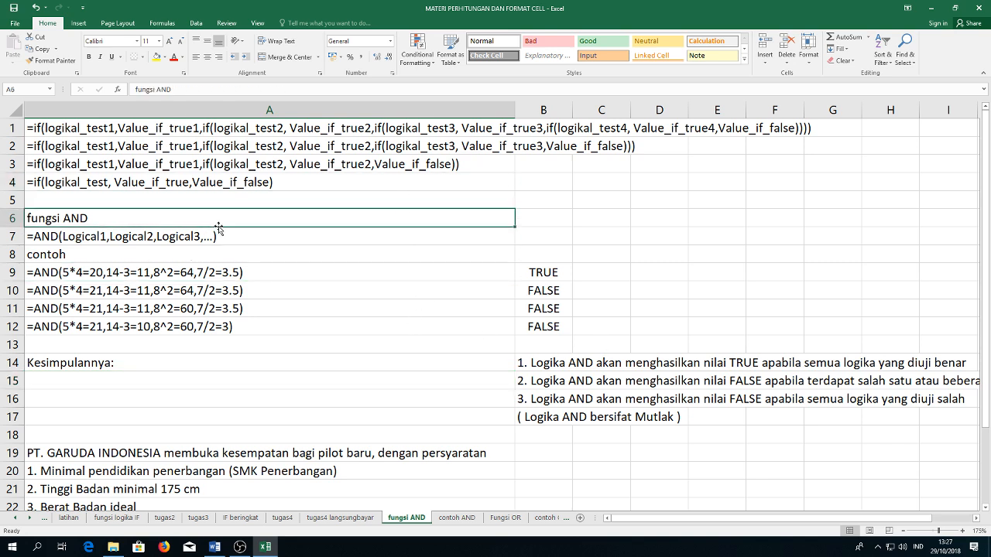
double_click(112, 236)
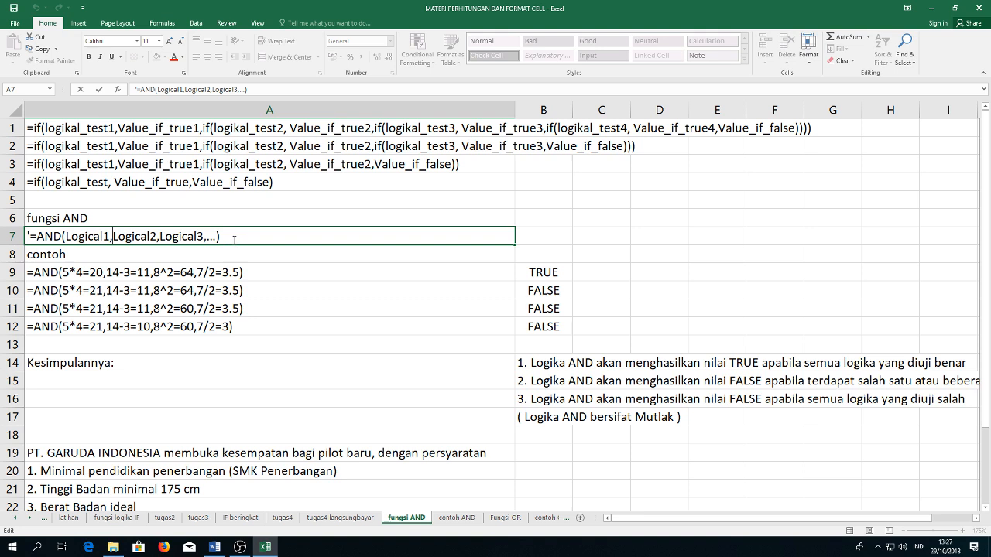
key("Escape")
- Compare the first AND example's text in A9 with the working formula in B9, leaving both unchanged
left_click(61, 269)
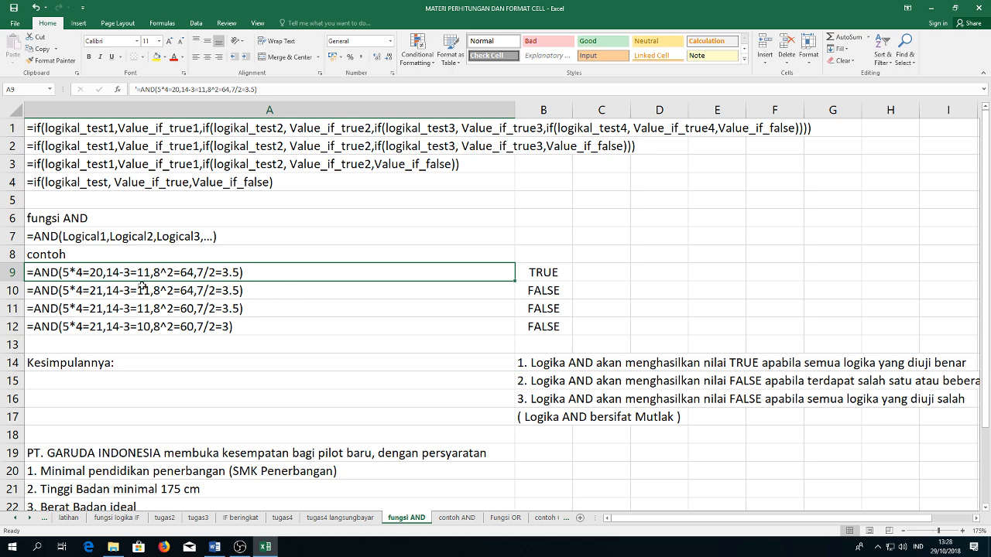
double_click(106, 276)
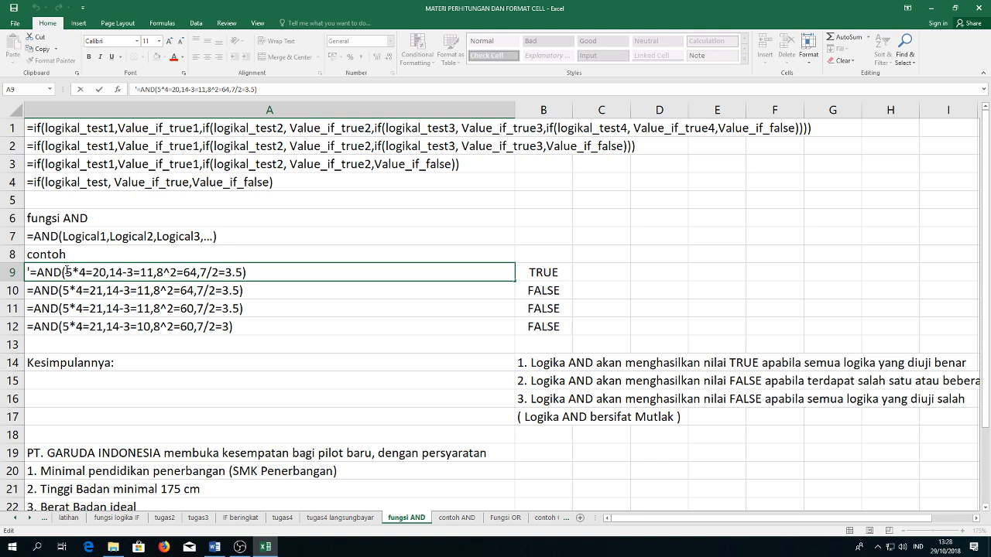
left_click_drag(67, 271, 246, 280)
left_click(553, 272)
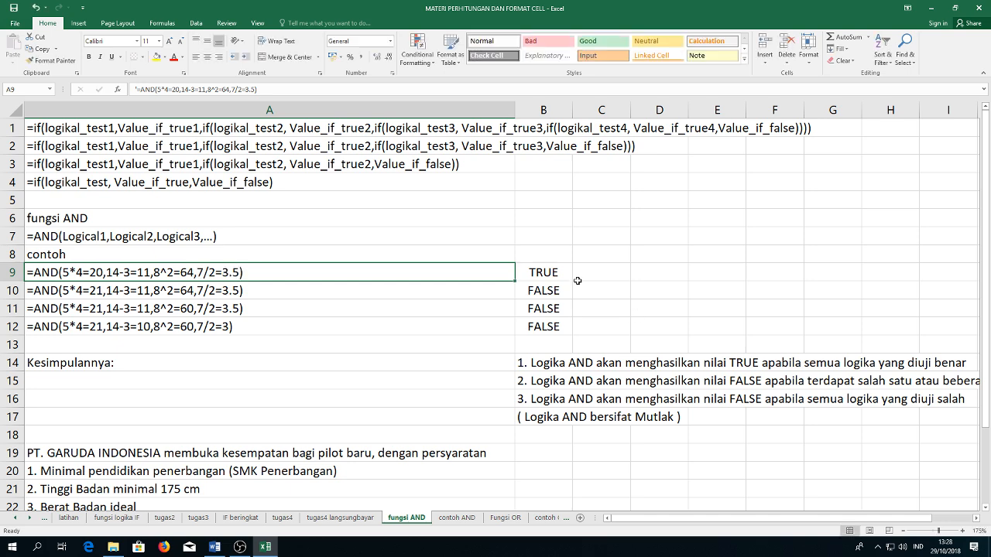
double_click(556, 272)
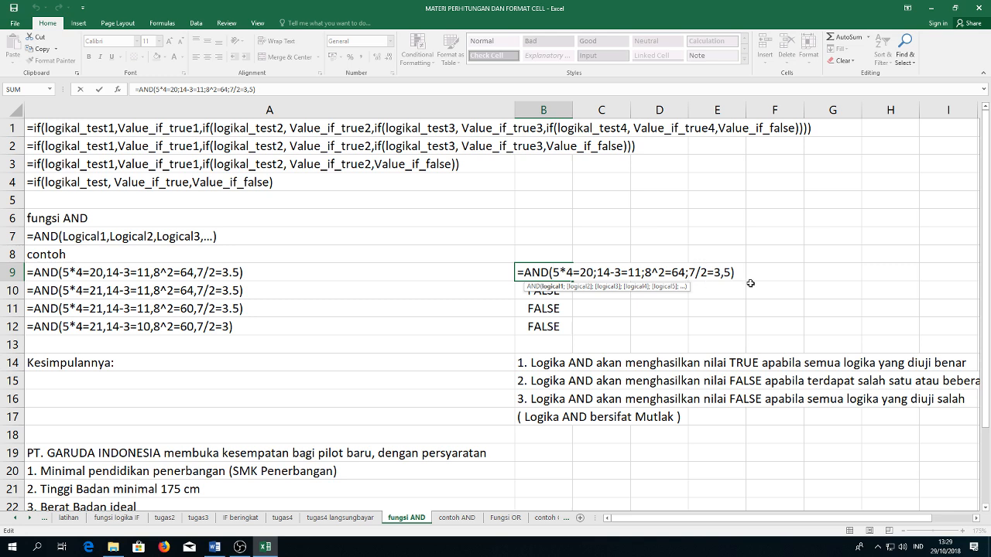
key("Return")
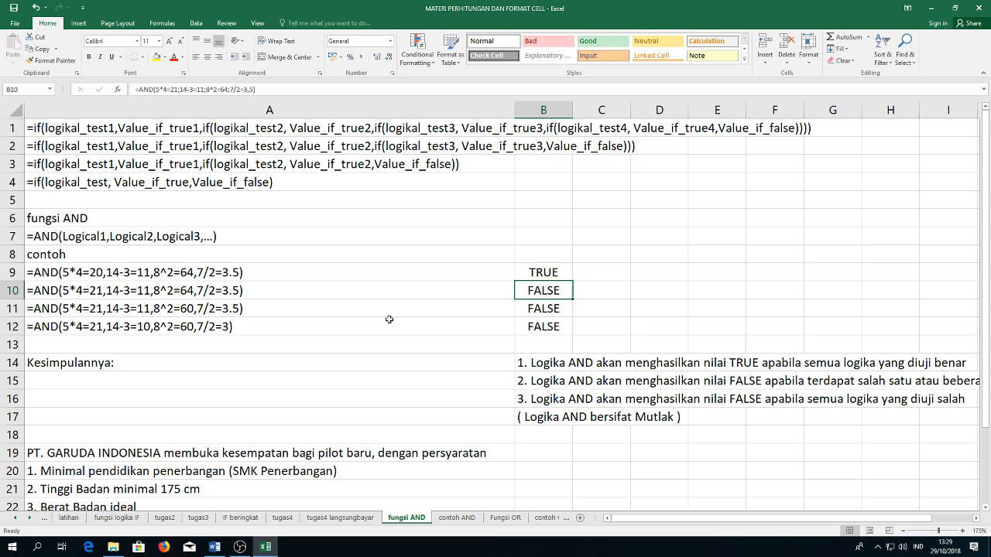
key("Up")
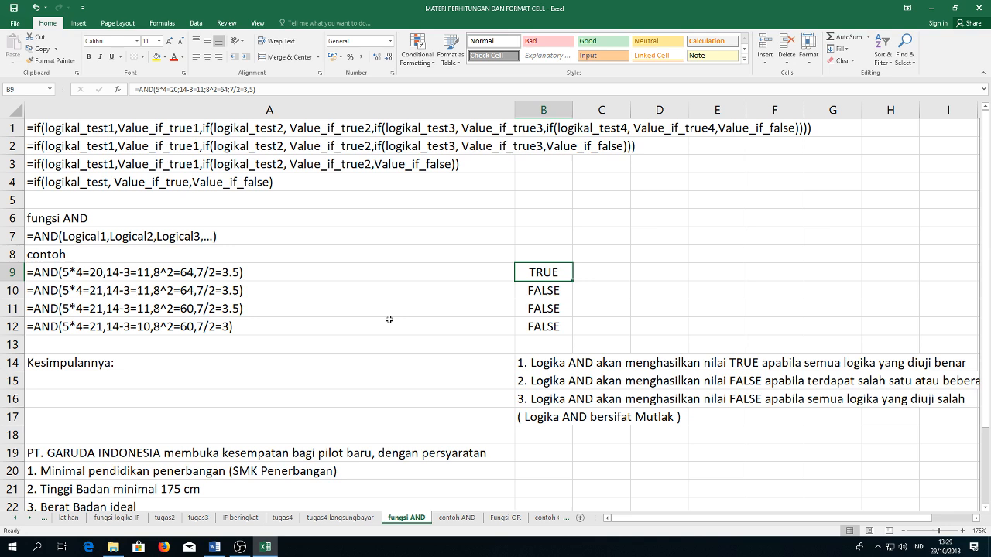
- Inspect the second AND example in row 10, checking the 5*4=21 condition in A10 and the formula in B10
key("Left")
key("Down")
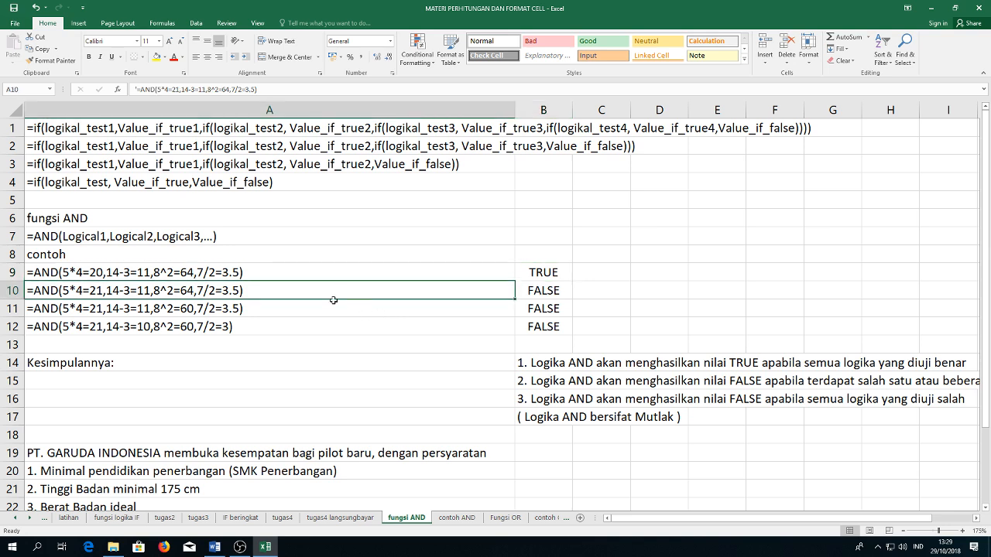
double_click(116, 290)
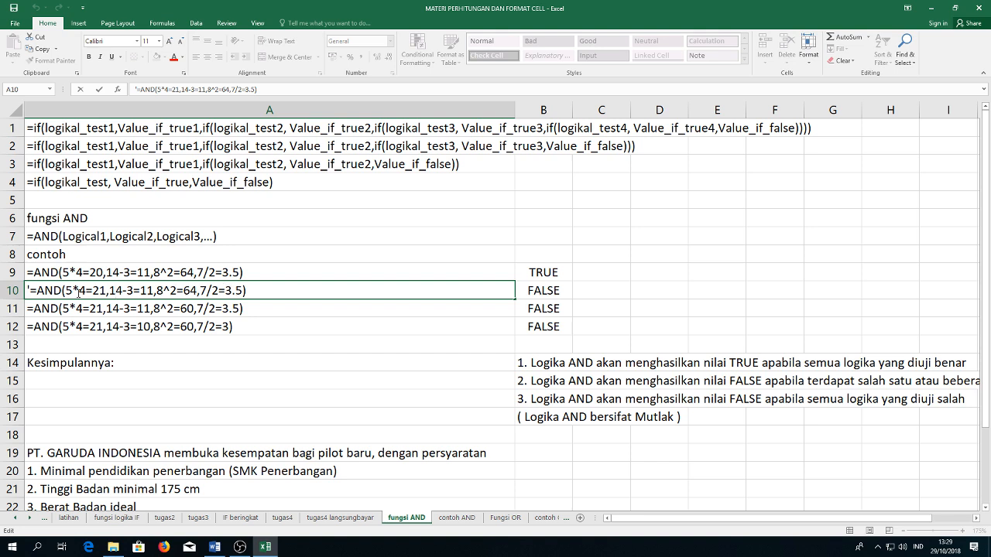
left_click_drag(66, 290, 87, 290)
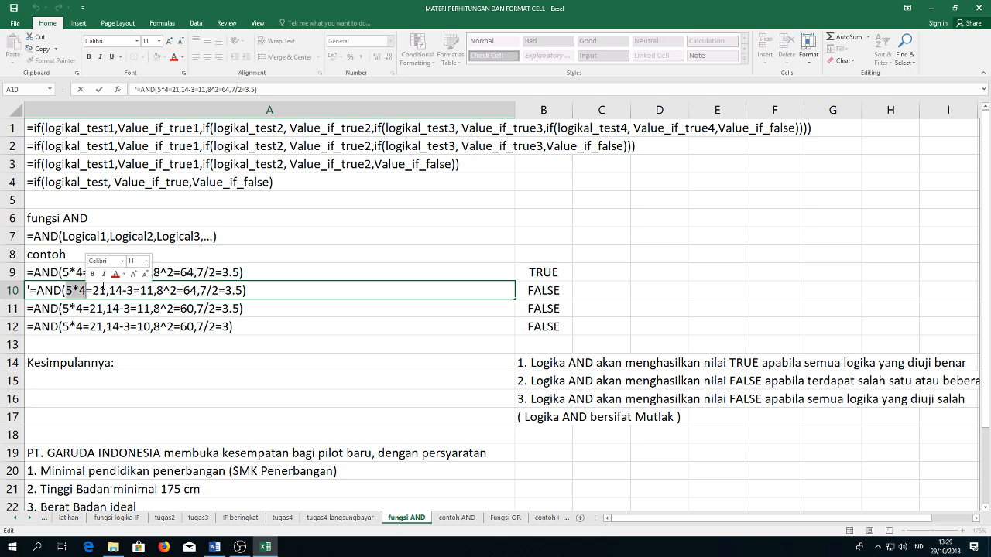
key("Escape")
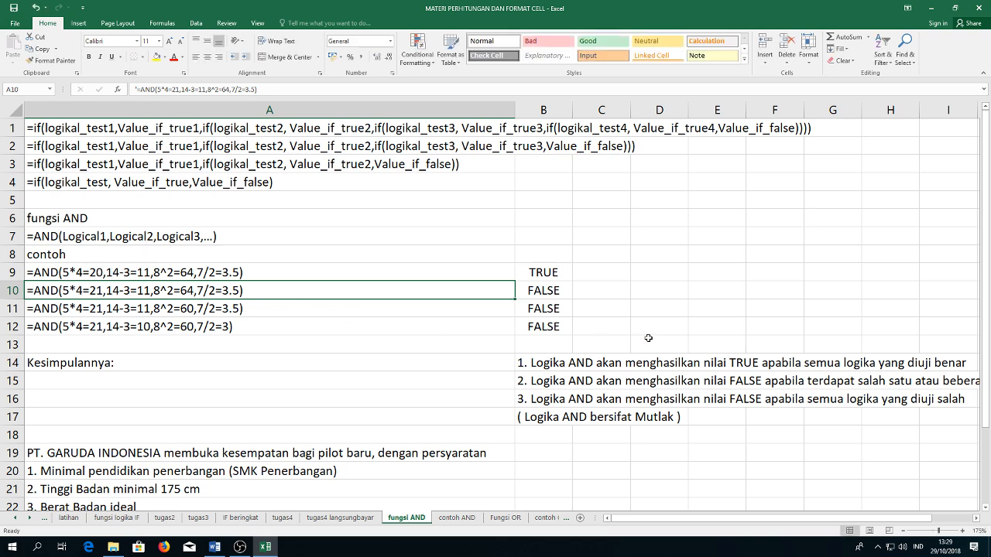
double_click(555, 290)
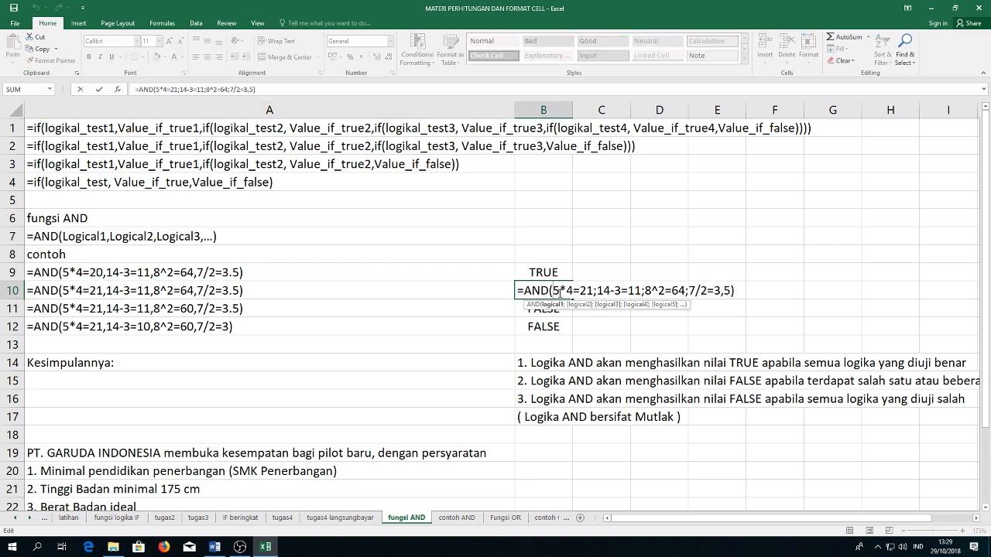
left_click_drag(585, 290, 593, 291)
key("Return")
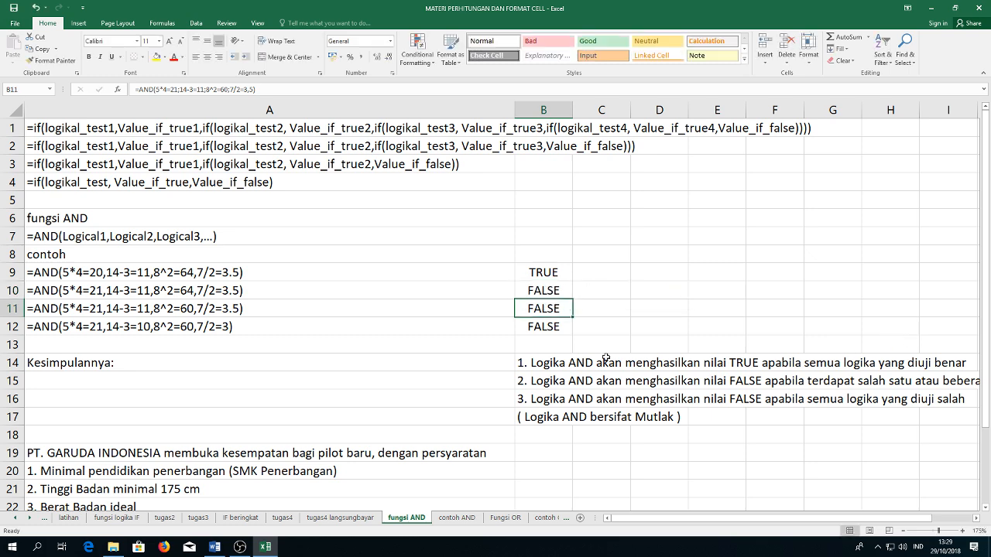
- Inspect the third AND example in row 11, checking the conditions in A11 against the formula in B11
double_click(66, 308)
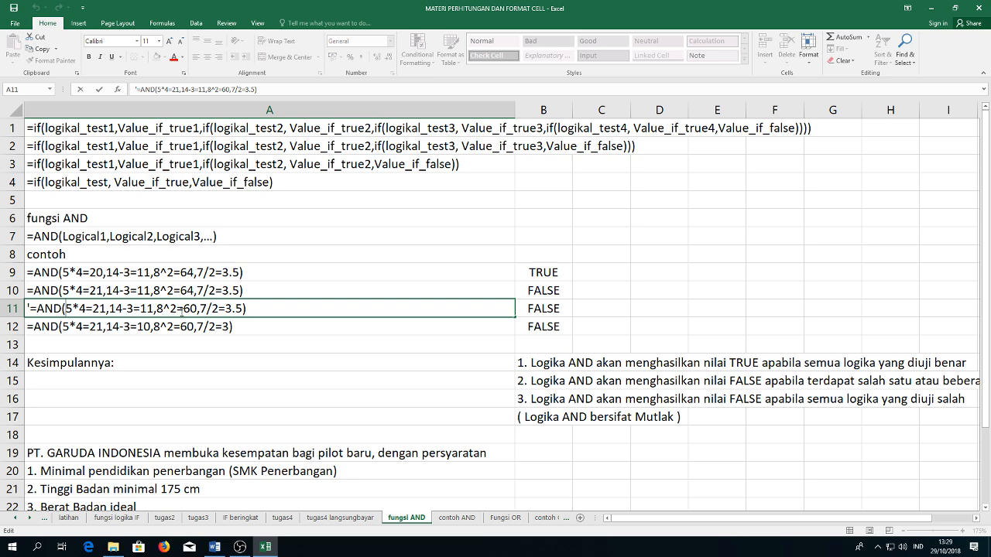
left_click_drag(65, 308, 108, 308)
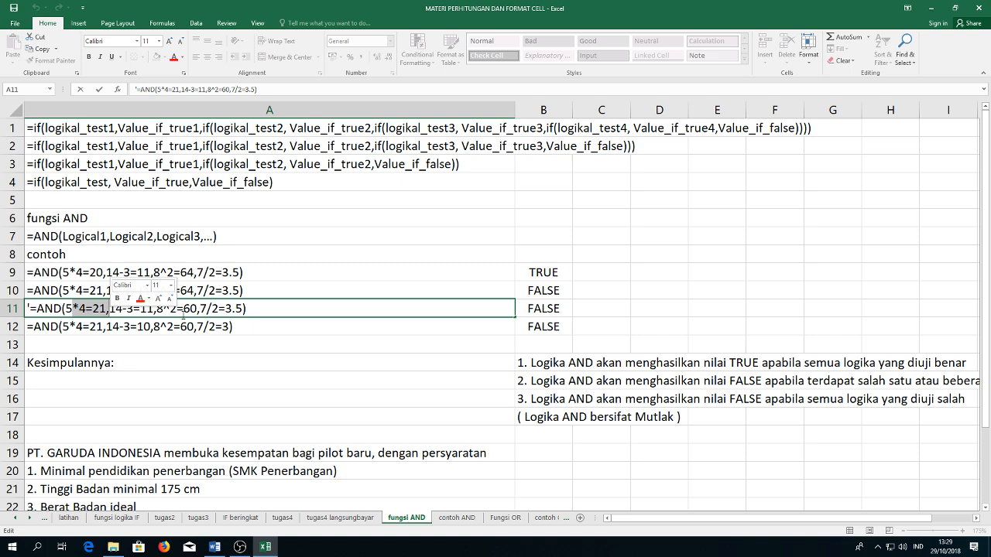
left_click(569, 312)
double_click(569, 312)
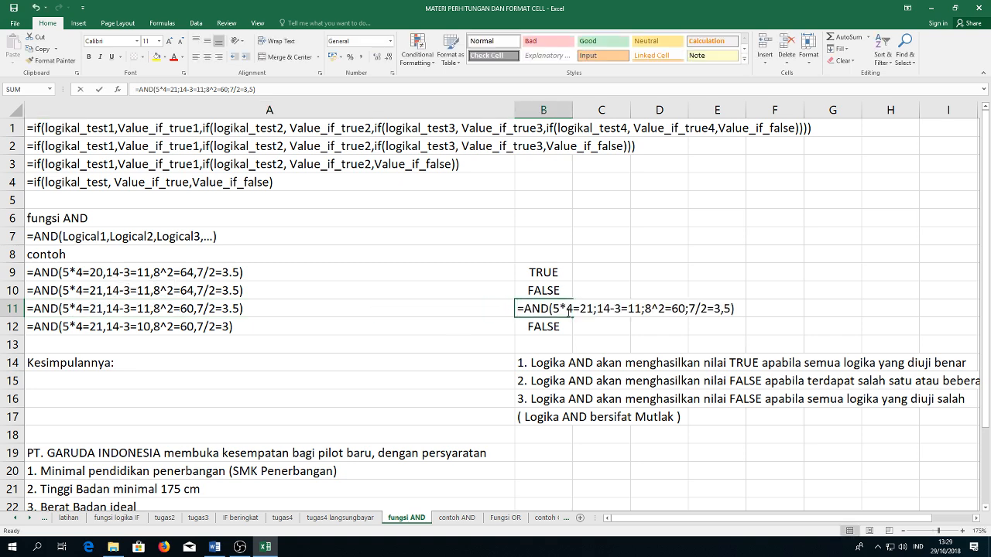
left_click_drag(685, 311, 559, 309)
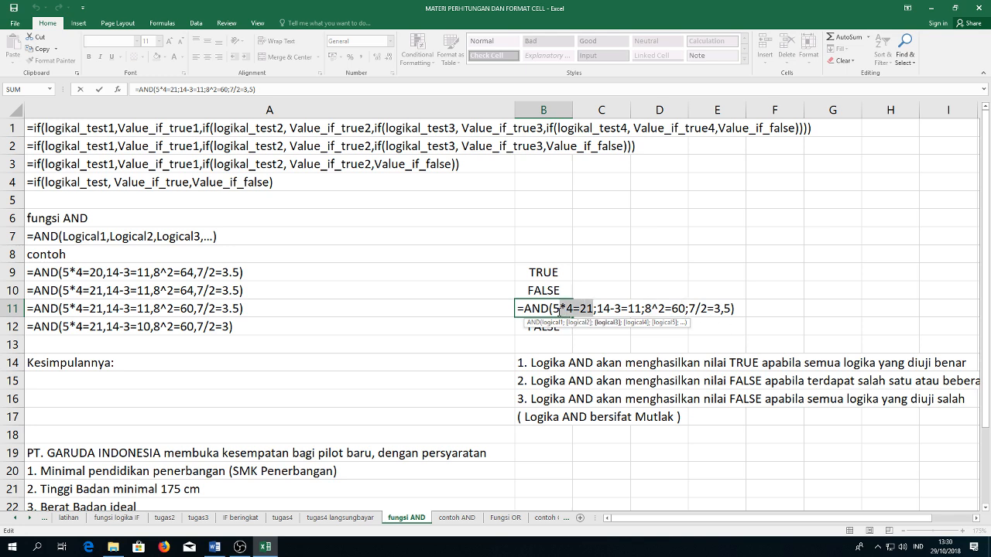
left_click(494, 314)
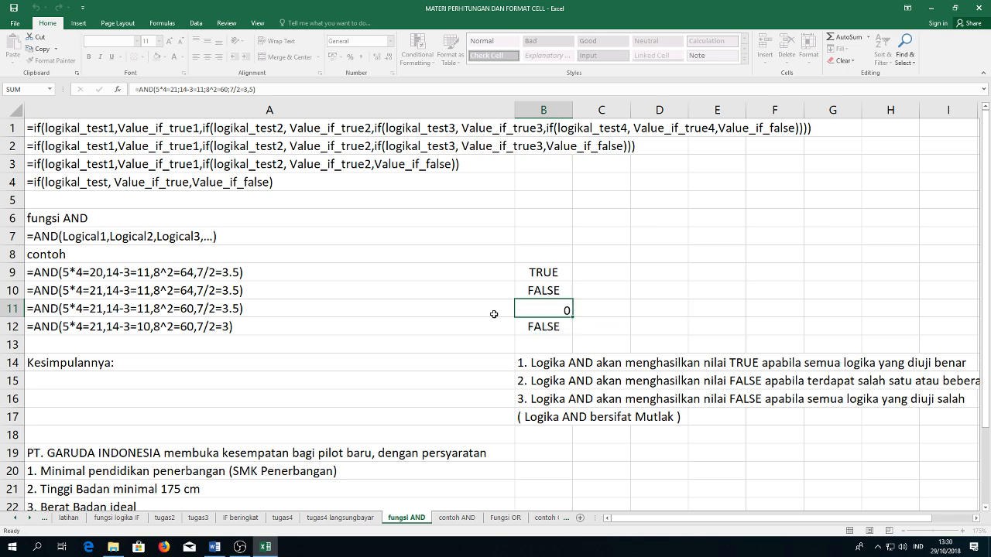
- Inspect the fourth AND example in row 12, checking all conditions in A12 and the formula in B12
left_click(27, 326)
double_click(28, 326)
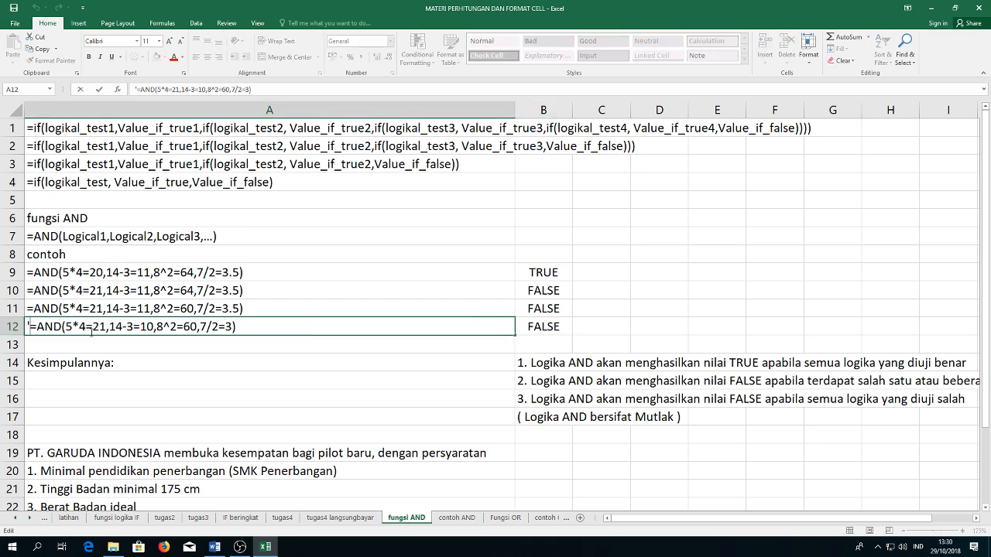
left_click_drag(101, 326, 234, 325)
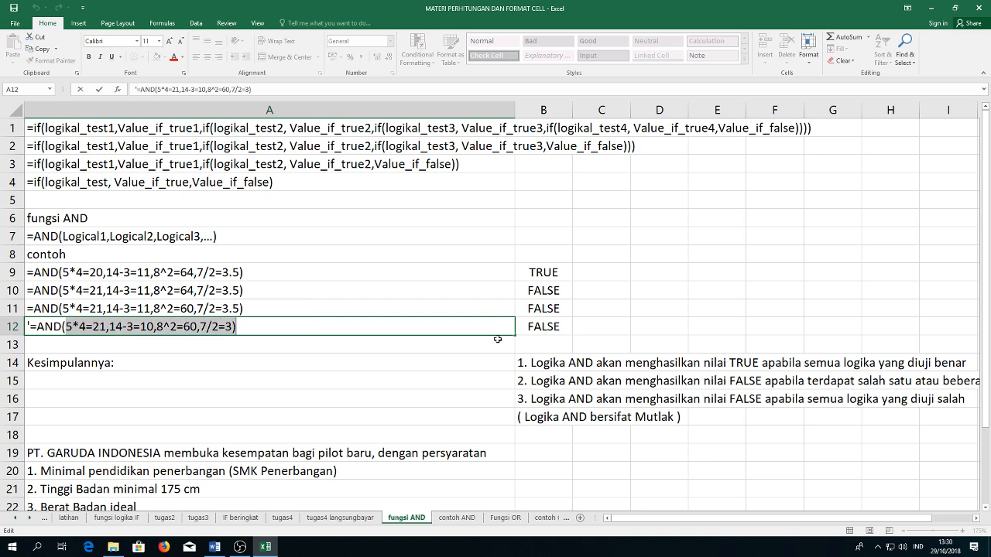
key("Escape")
left_click(565, 325)
double_click(566, 326)
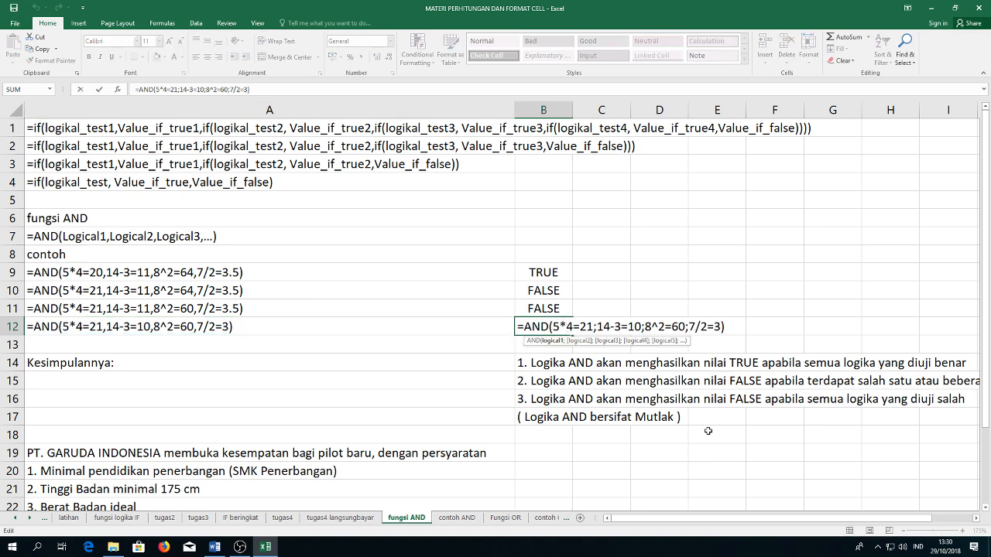
key("Return")
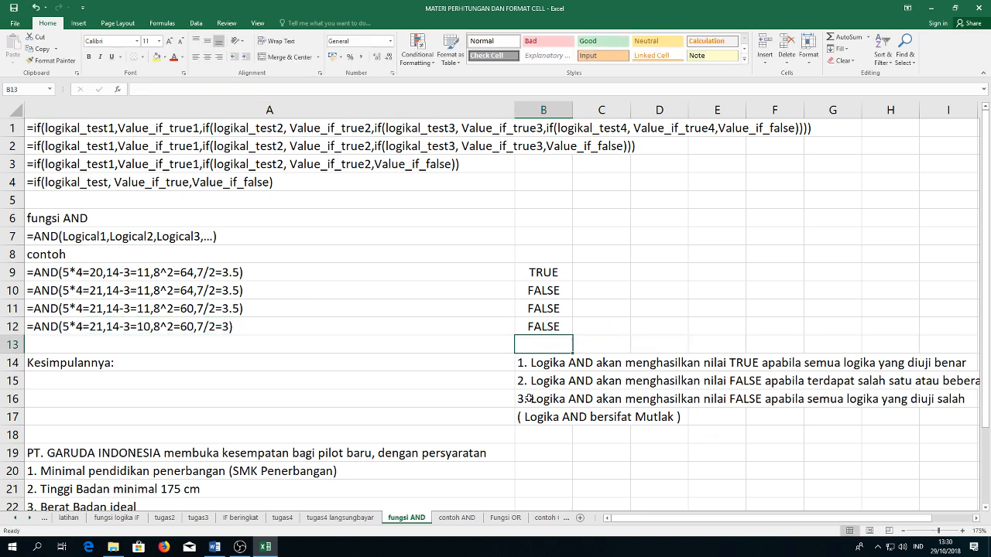
- Read the conclusions about AND logic in B14 to B17, including the full text of the second point
scroll(537, 380, "down", 2)
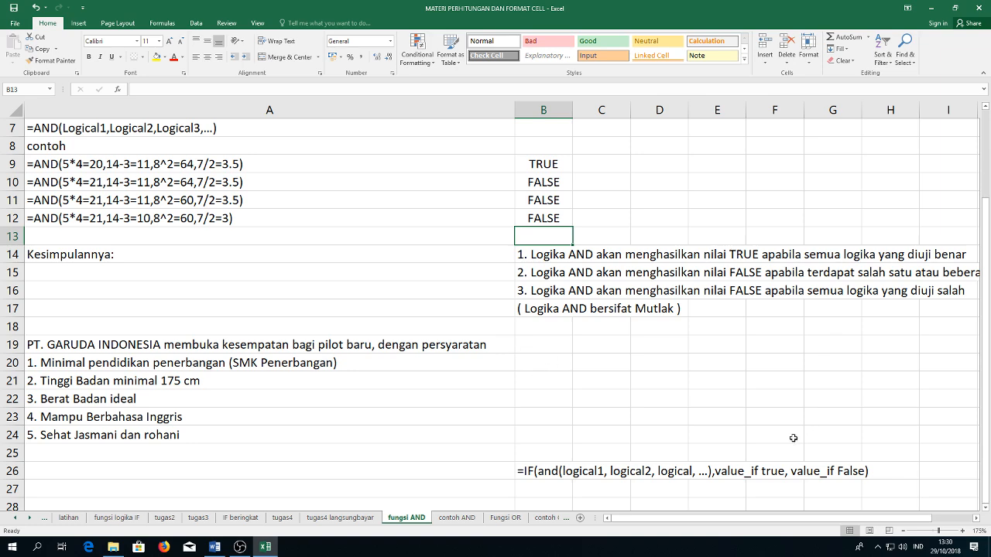
left_click(977, 519)
left_click(976, 519)
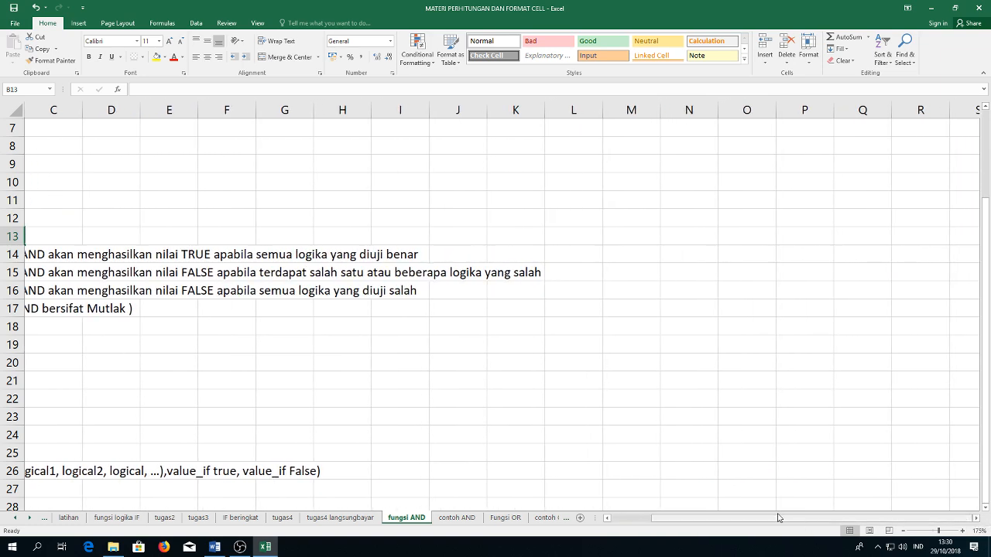
left_click_drag(691, 521, 635, 529)
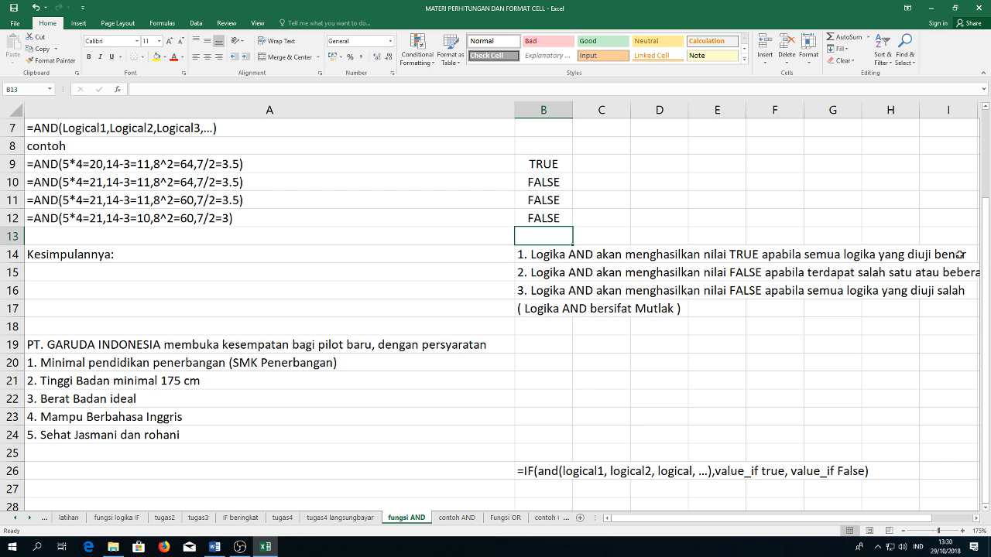
left_click(522, 273)
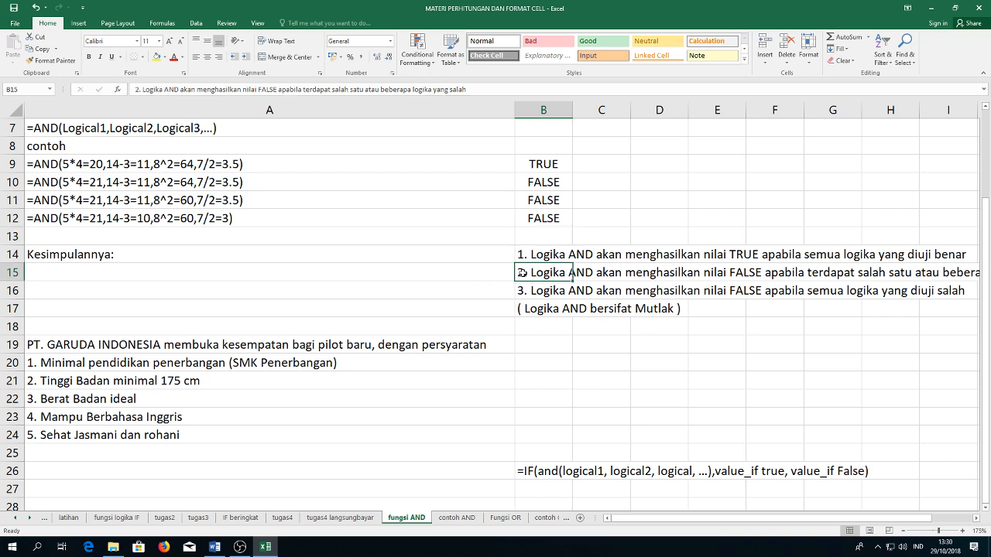
left_click(975, 518)
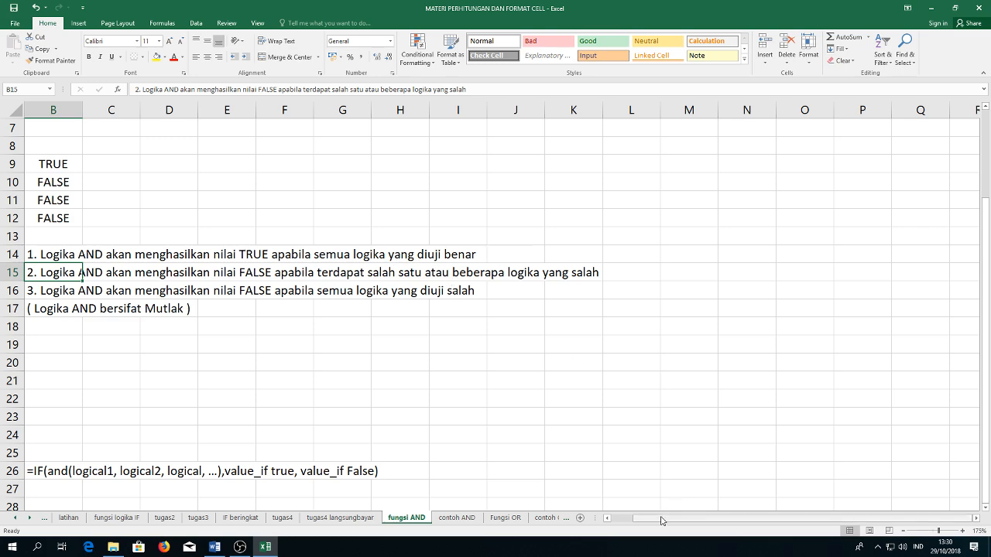
left_click_drag(664, 520, 596, 521)
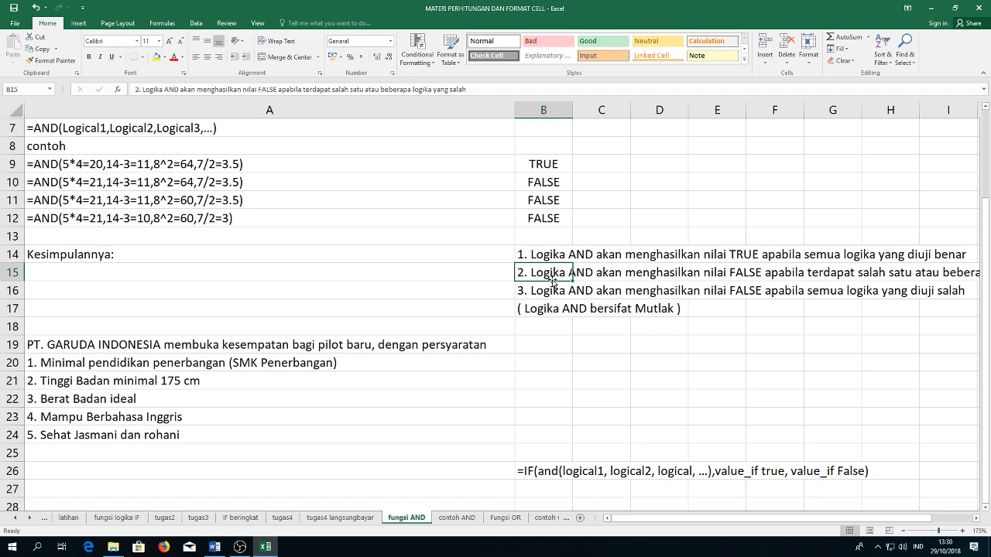
left_click(516, 288)
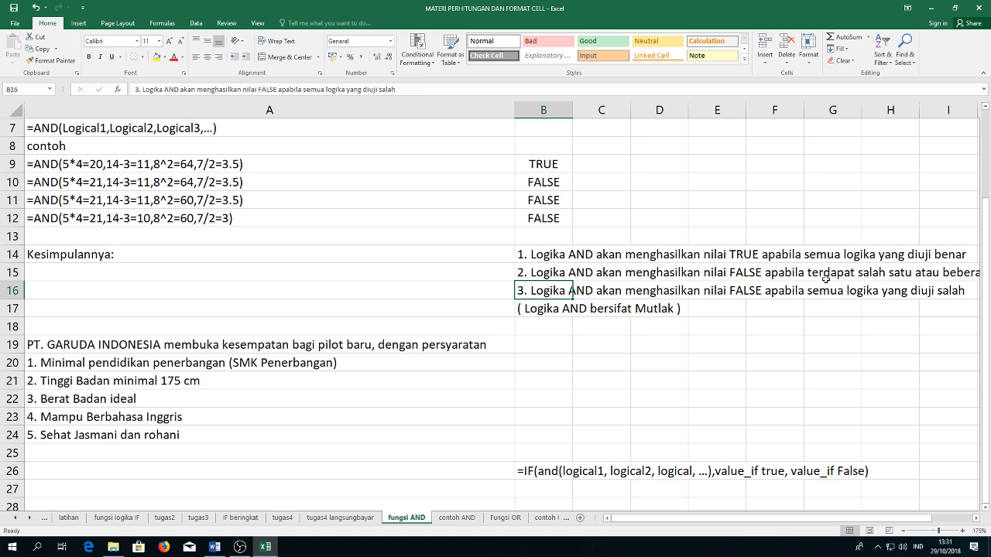
left_click(530, 308)
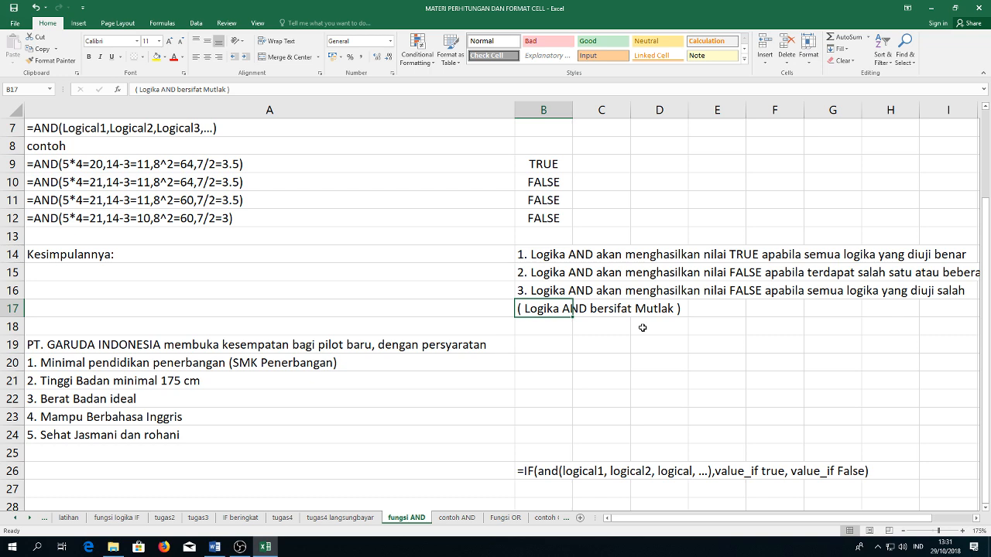
- Review the PT. GARUDA INDONESIA pilot requirements in rows 19 to 24 and the combined IF and AND syntax in B26
left_click(346, 359)
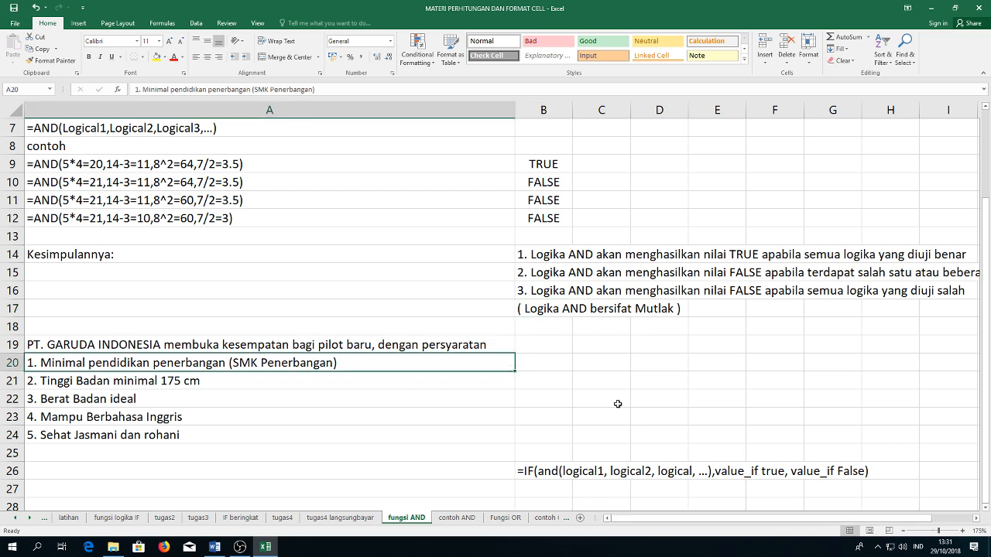
scroll(545, 392, "up", 2)
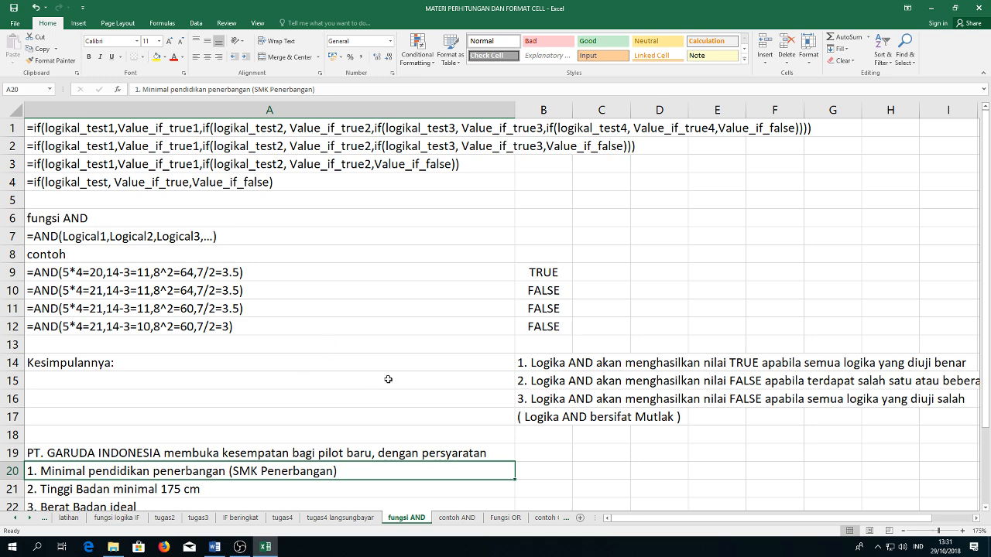
scroll(392, 358, "down", 3)
scroll(392, 359, "down", 3)
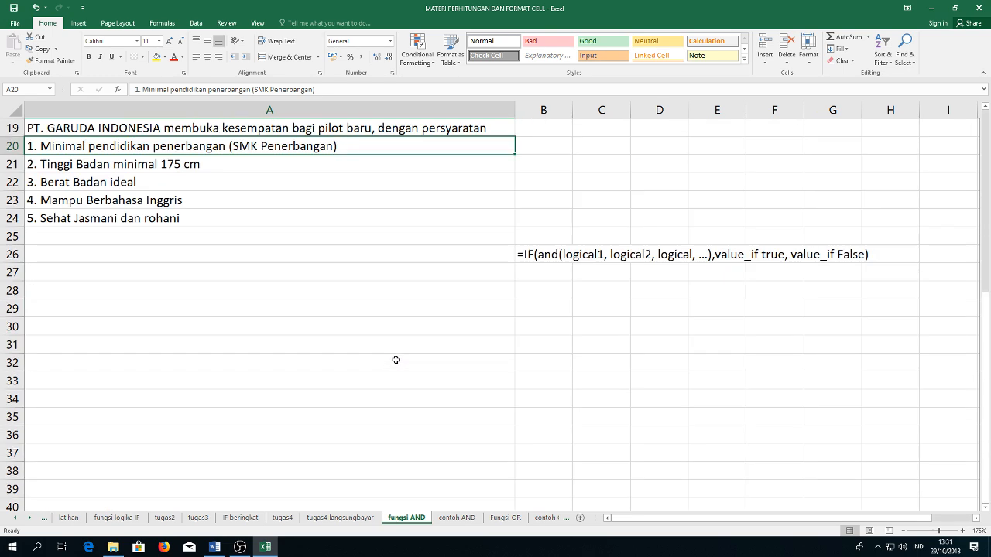
scroll(396, 357, "up", 3)
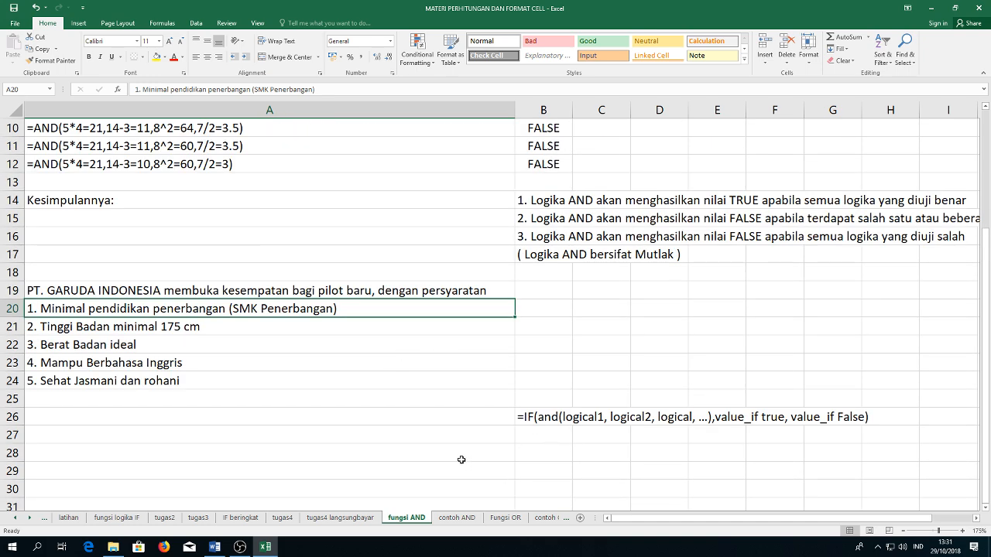
- Enter the text "persyaratan untuk kenaikan kelas adalah MAT:75, AGAMA :80" in A31
scroll(465, 463, "up", 3)
scroll(461, 456, "down", 3)
left_click(559, 457)
scroll(546, 474, "down", 2)
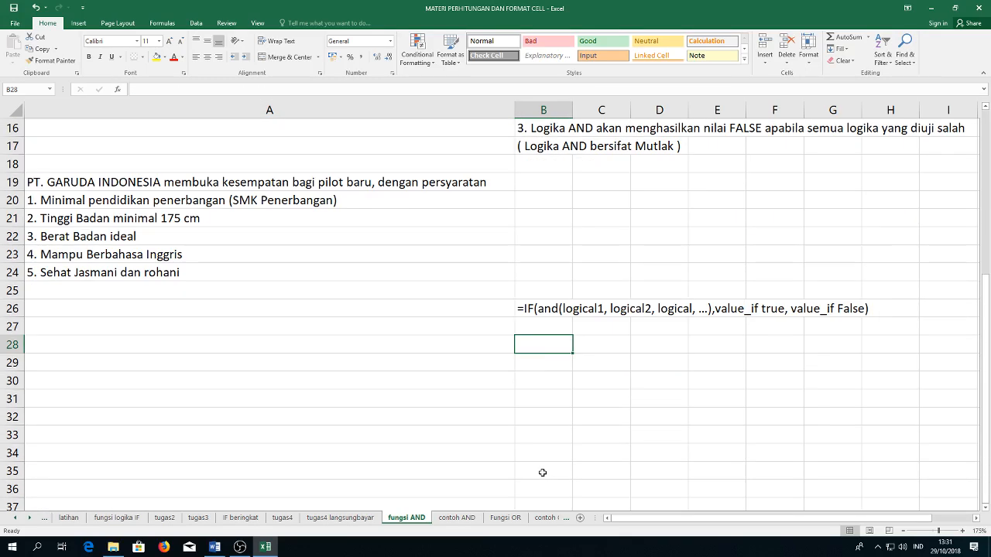
left_click(80, 403)
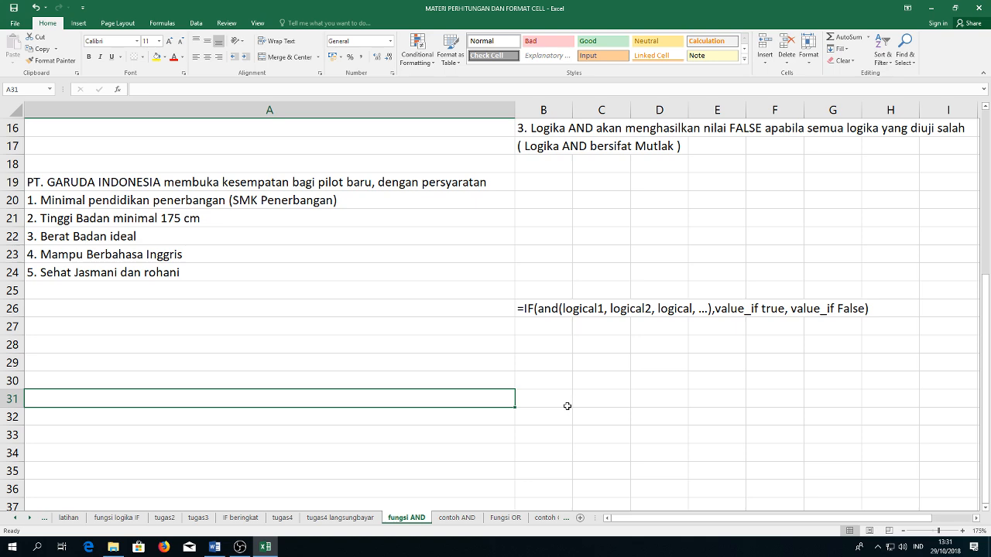
type("persyar")
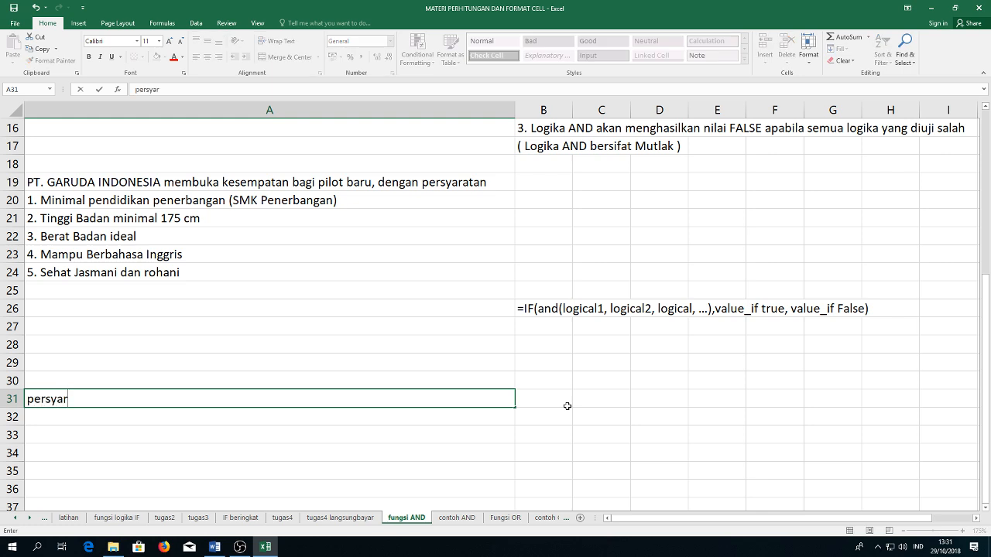
type("atan untuk ke")
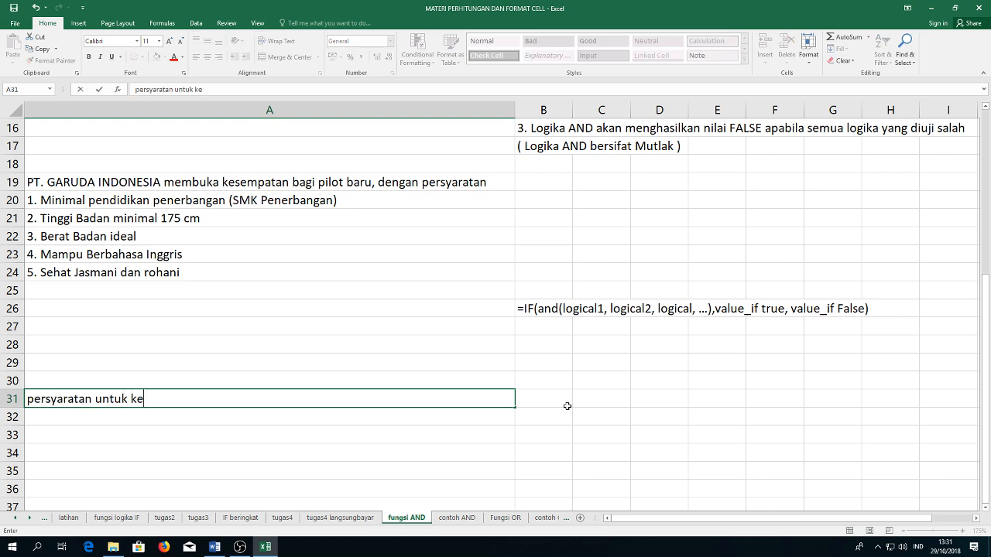
type("naikan kelas")
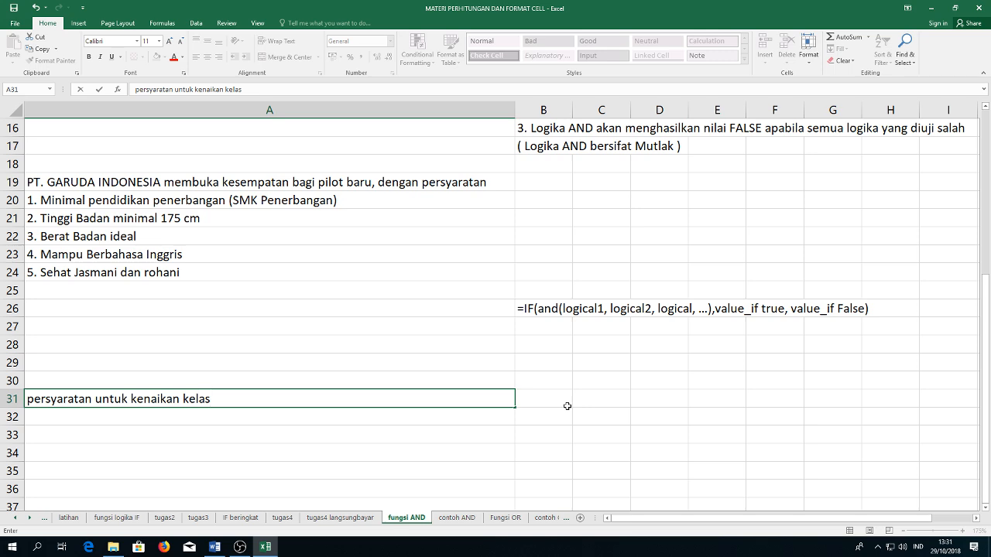
type(" adalah MAT")
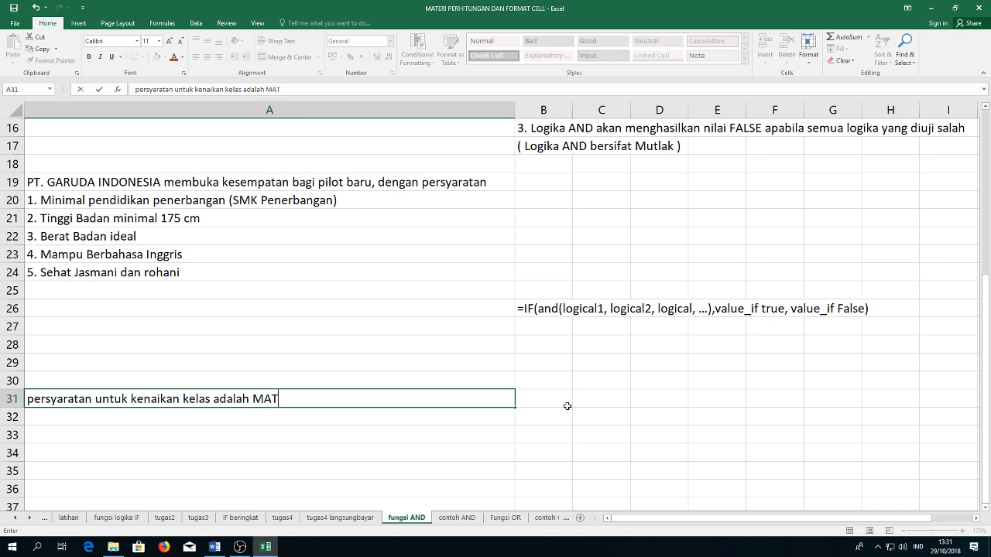
type(":75 AGAMA")
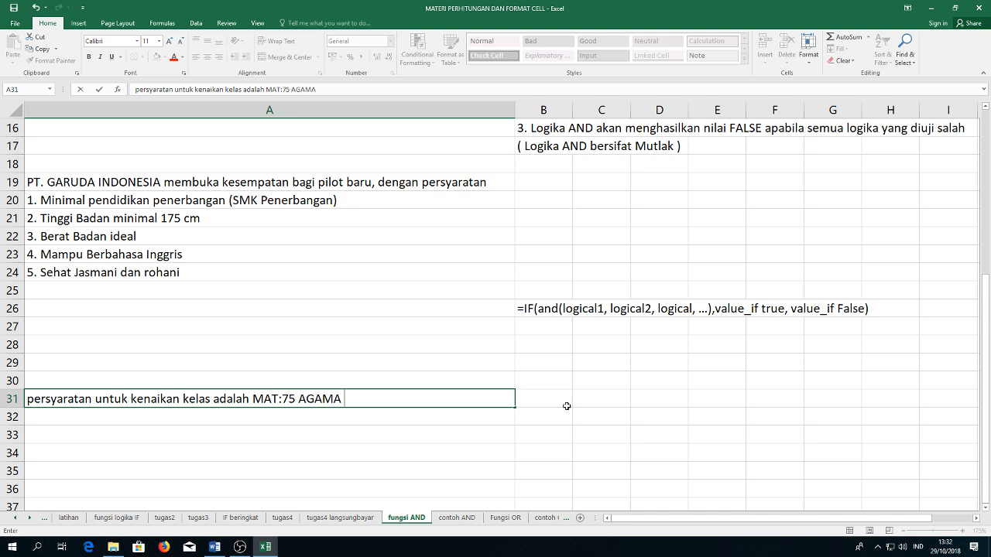
type(" :80")
left_click(298, 399)
type(",")
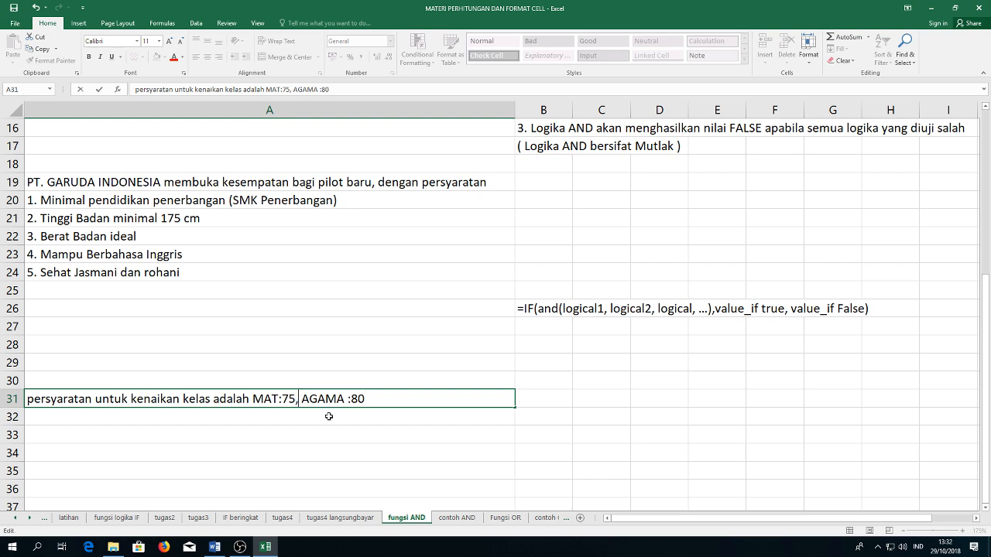
- Extend the class promotion requirements in A31 with ", RERATA : 70" in capitals
left_click(366, 398)
type(", re")
key("BackSpace")
key("BackSpace")
key("Caps_Lock")
type("RE")
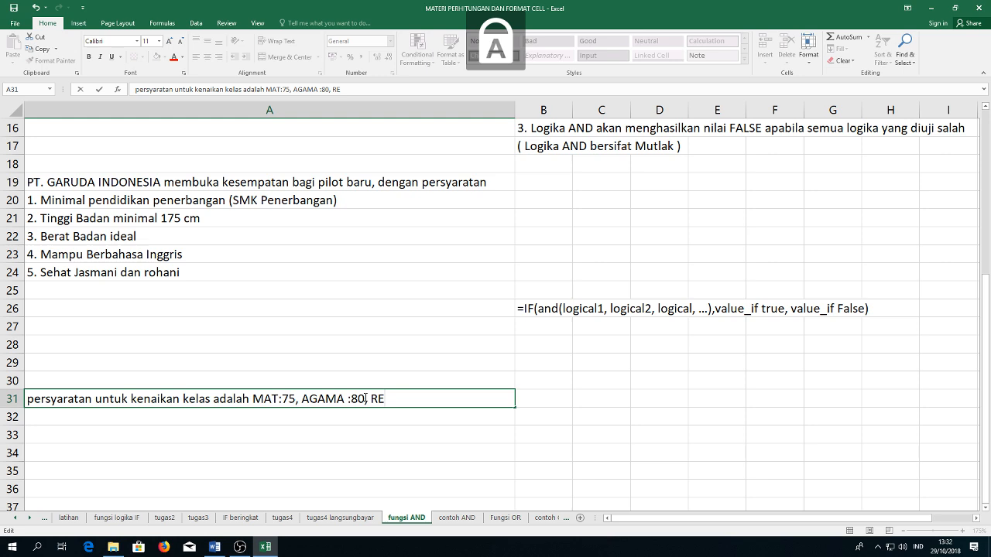
type("RATA : 70")
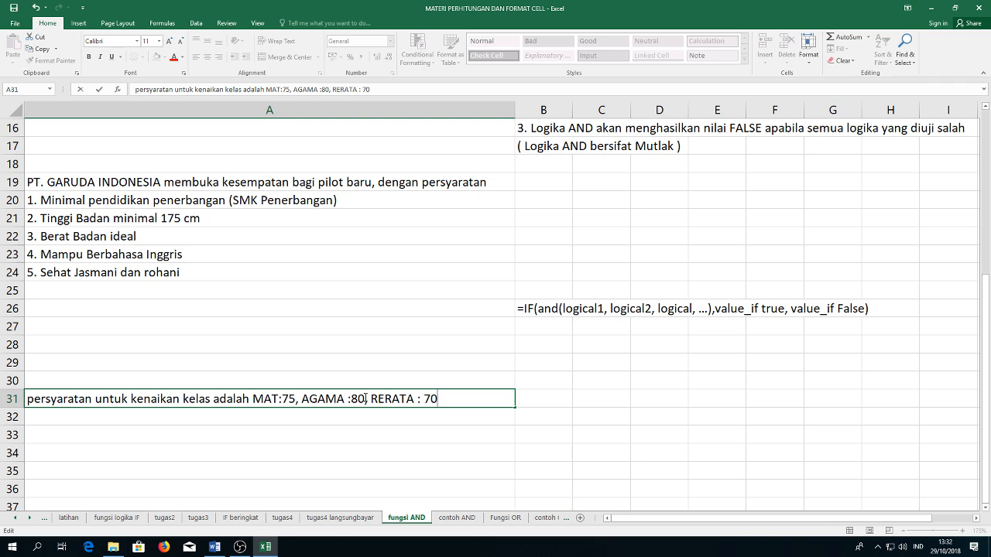
key("Return")
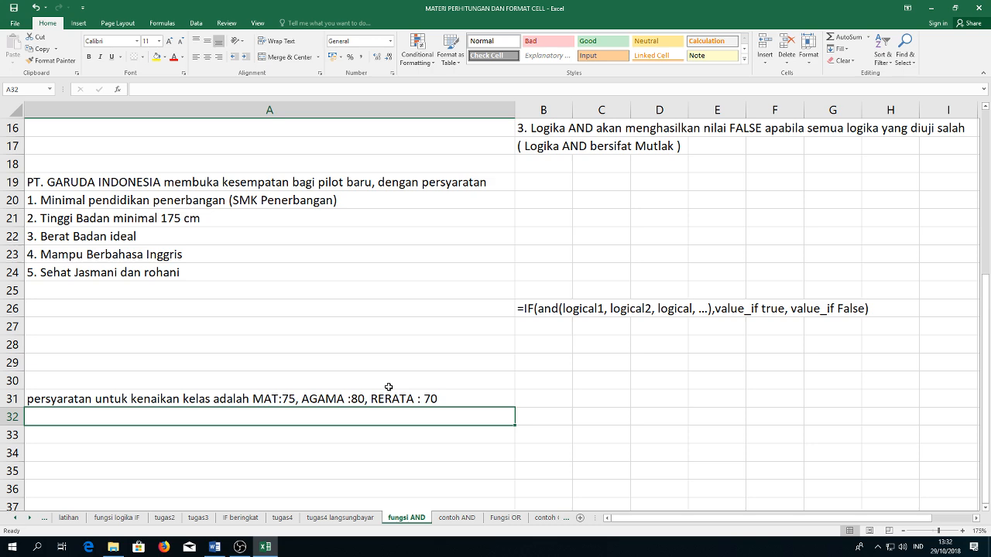
- Enter the column headers MAT, AGAMA and RERATA in B31 to D31, beside the promotion requirements
left_click(273, 399)
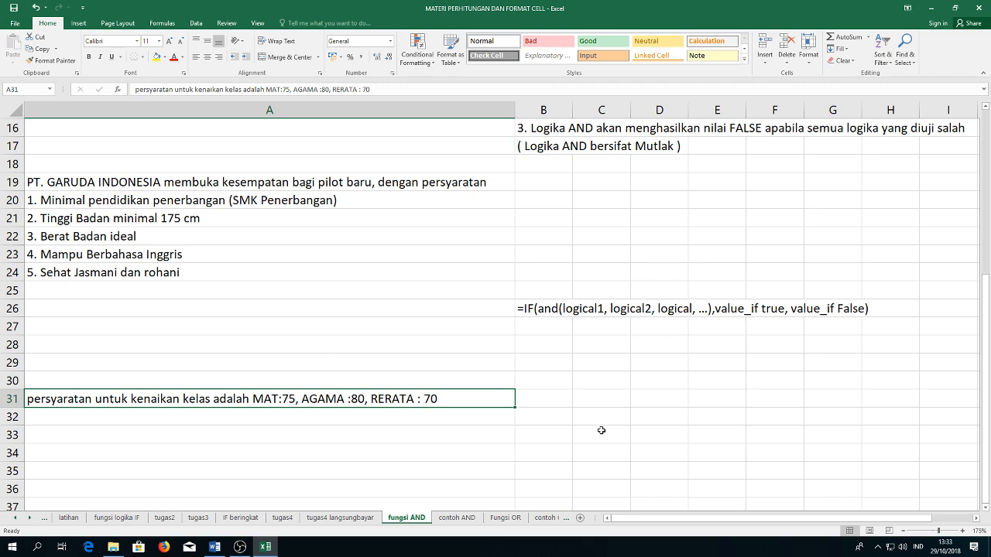
left_click(551, 399)
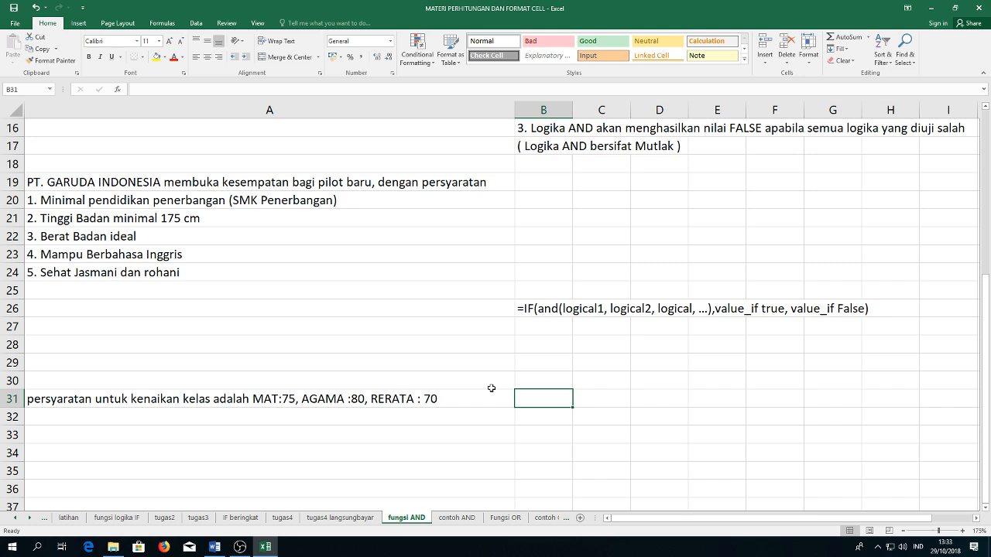
type("MAT")
key("Tab")
type("AGAMA")
key("Tab")
type("RERATA")
key("Return")
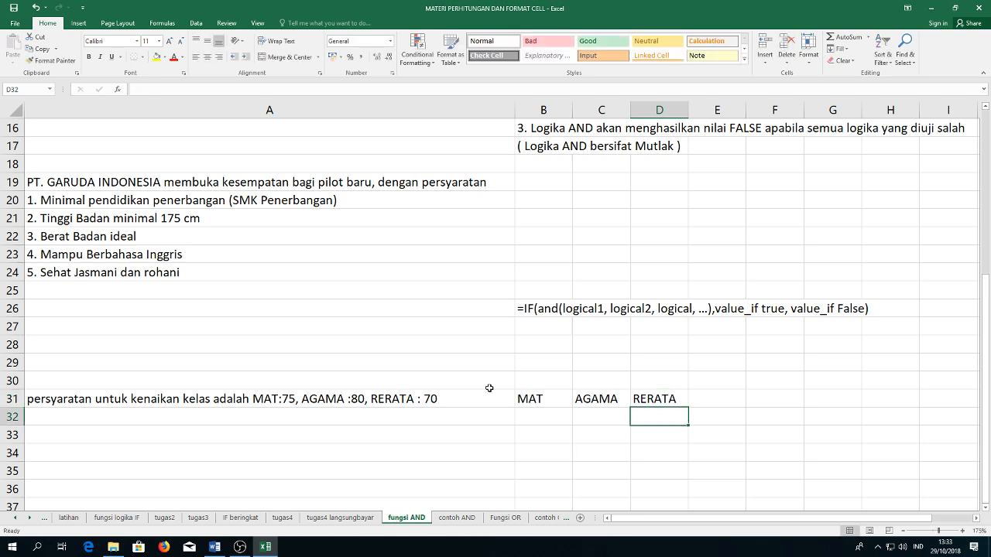
- List the first names of three students in A32 to A34 below the promotion requirements
key("Left")
key("Left")
key("Left")
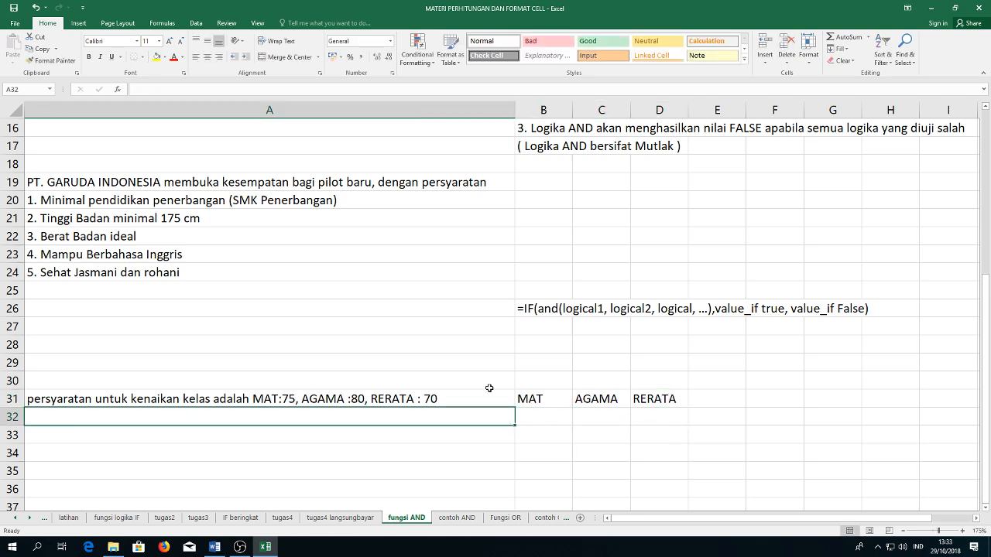
type("ANDI")
key("Return")
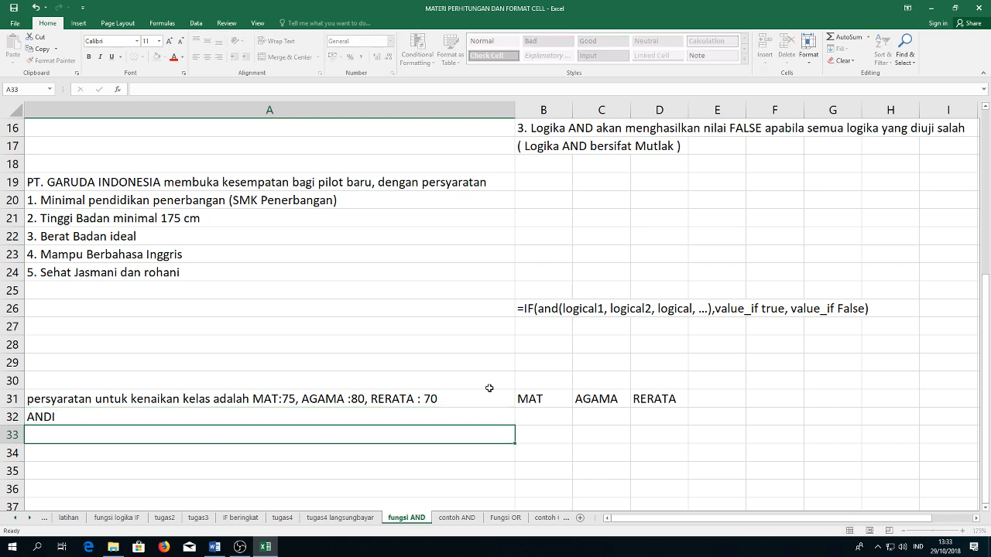
type("YUANITA")
key("Return")
type("SOLIHIN")
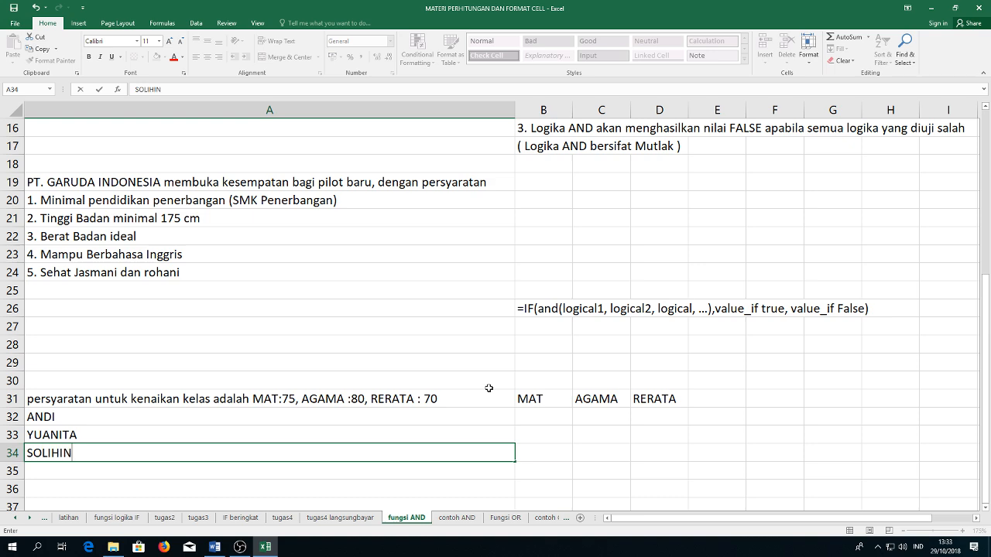
- Enter the first student's scores in row 32: 89 for MAT and 97 for AGAMA
key("Up")
key("Right")
key("Up")
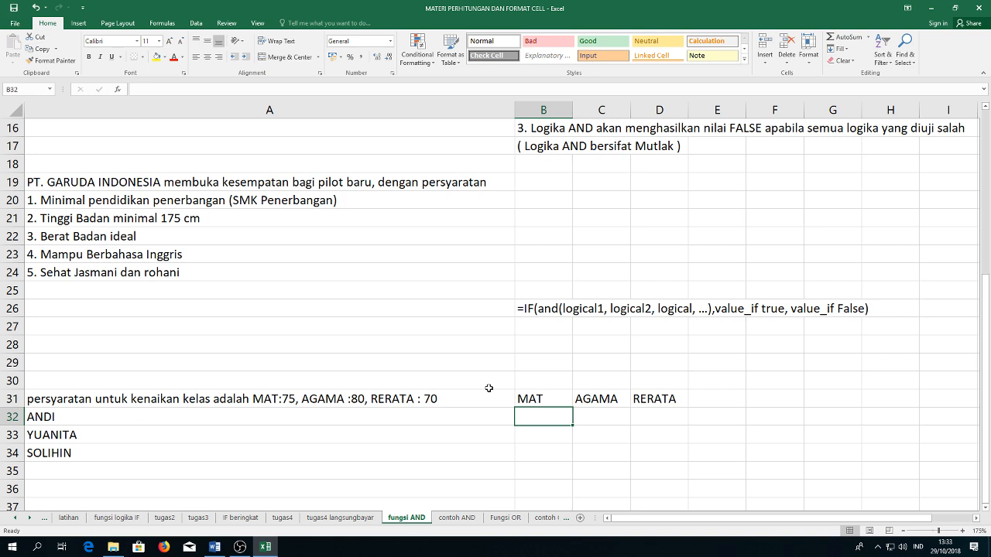
type("89")
key("Return")
key("Up")
key("Right")
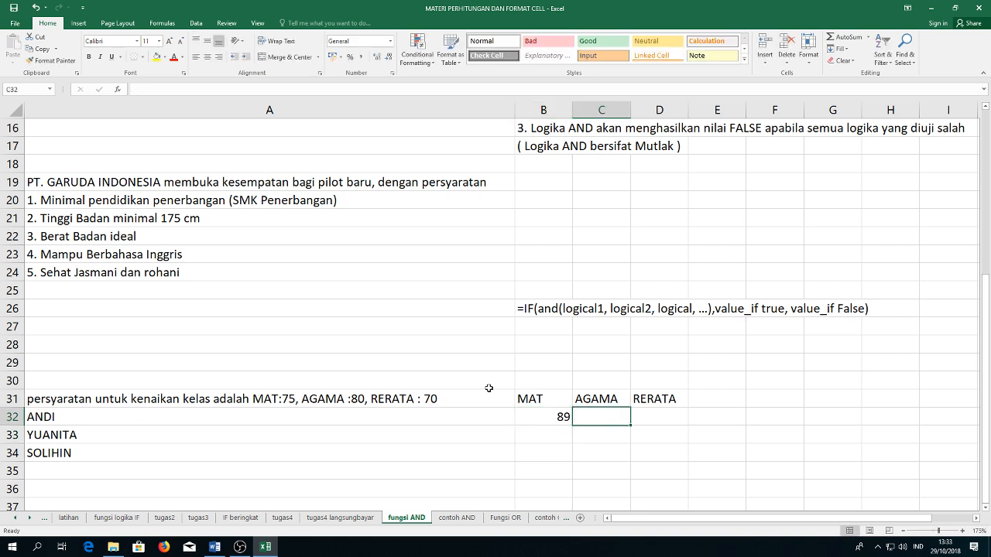
type("97")
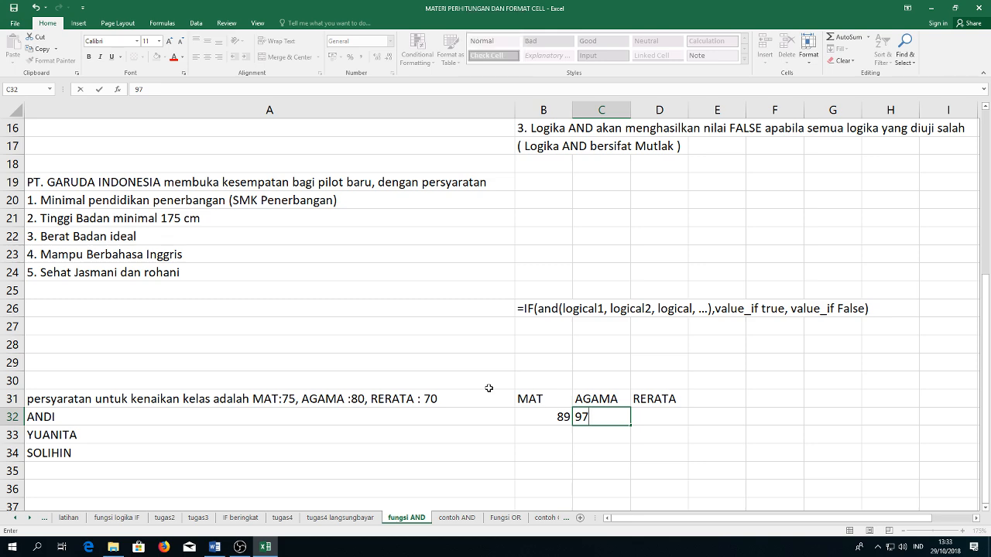
key("Return")
key("Up")
key("Right")
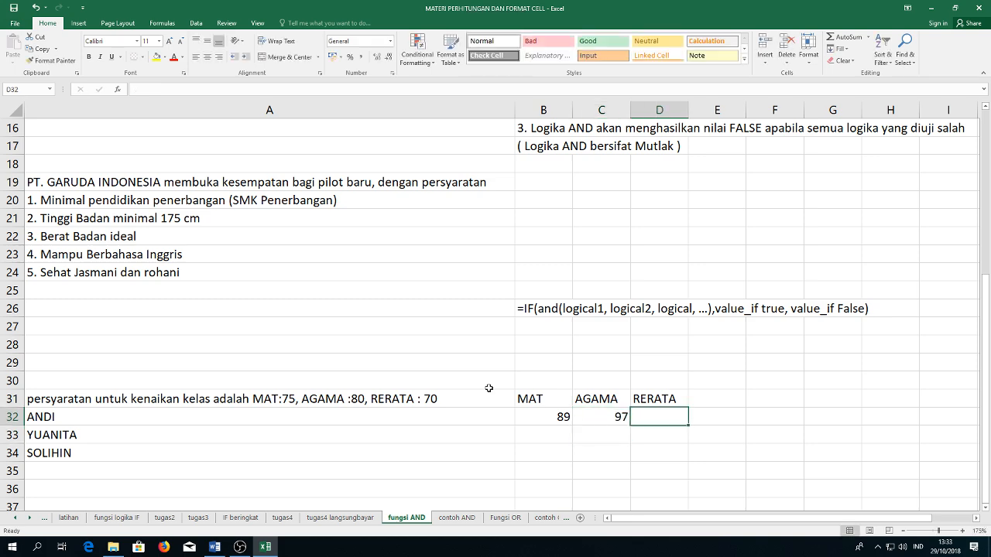
- Enter 74 as the first student's RERATA in D32
key("Home")
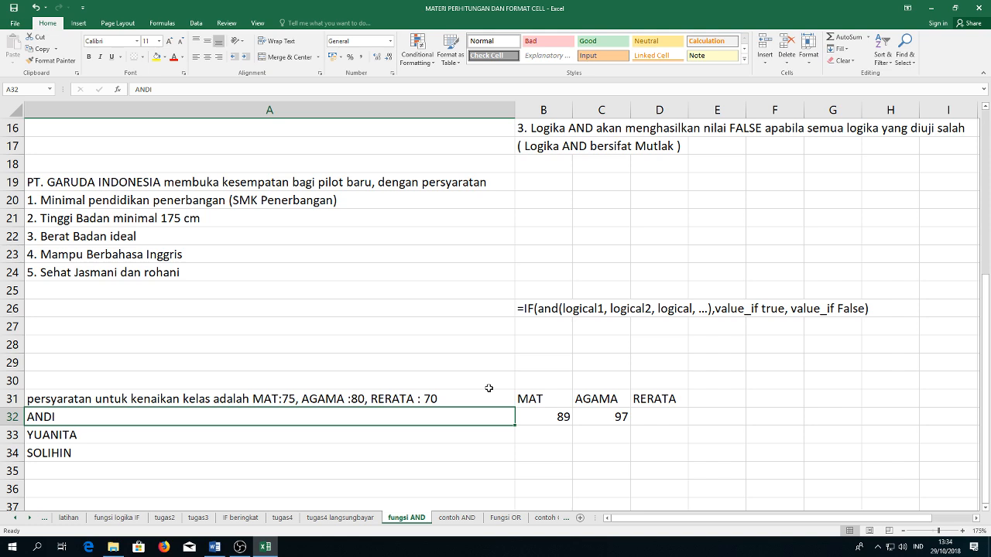
key("Down")
key("Up")
key("Right")
key("Right")
key("Right")
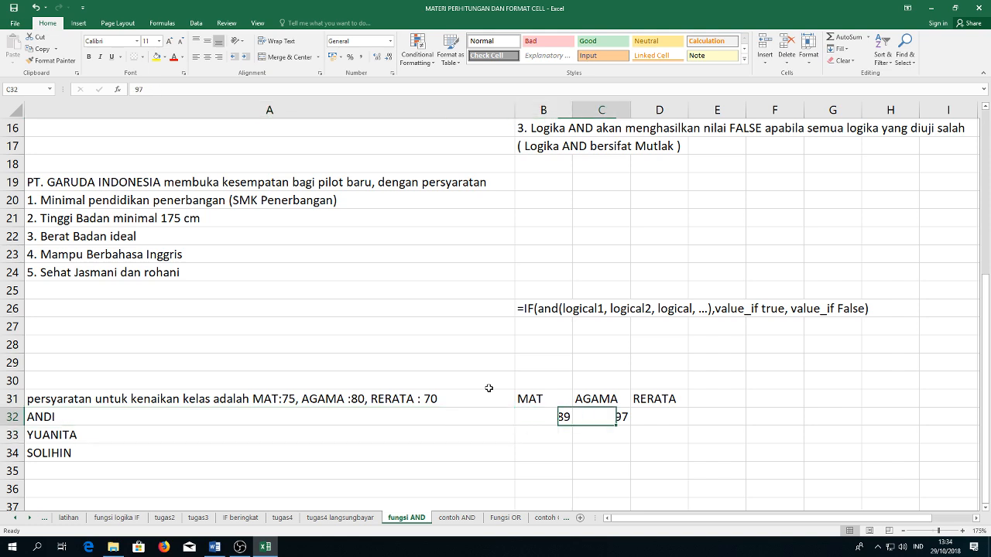
key("Home")
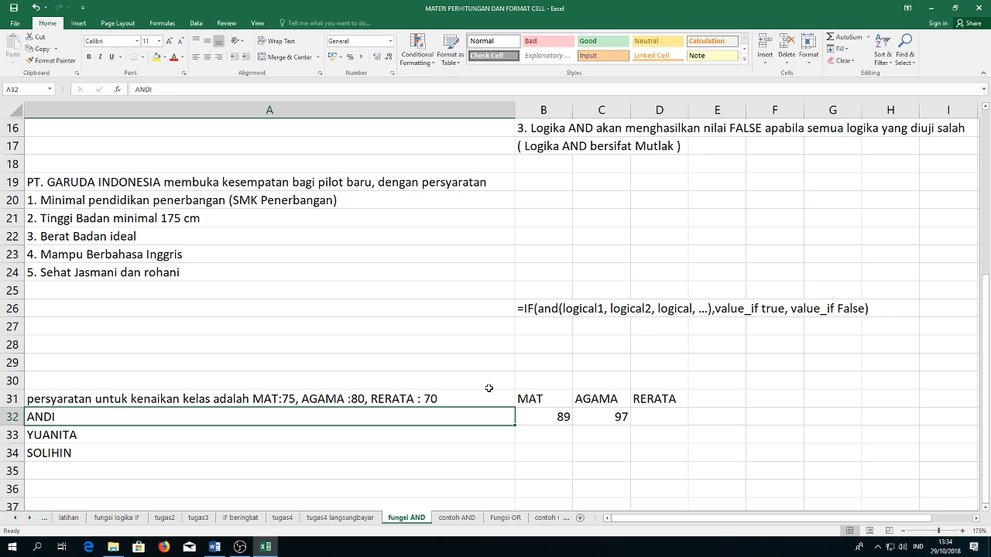
key("Right")
key("Right")
key("Right")
key("Right")
key("Left")
key("Num_Lock")
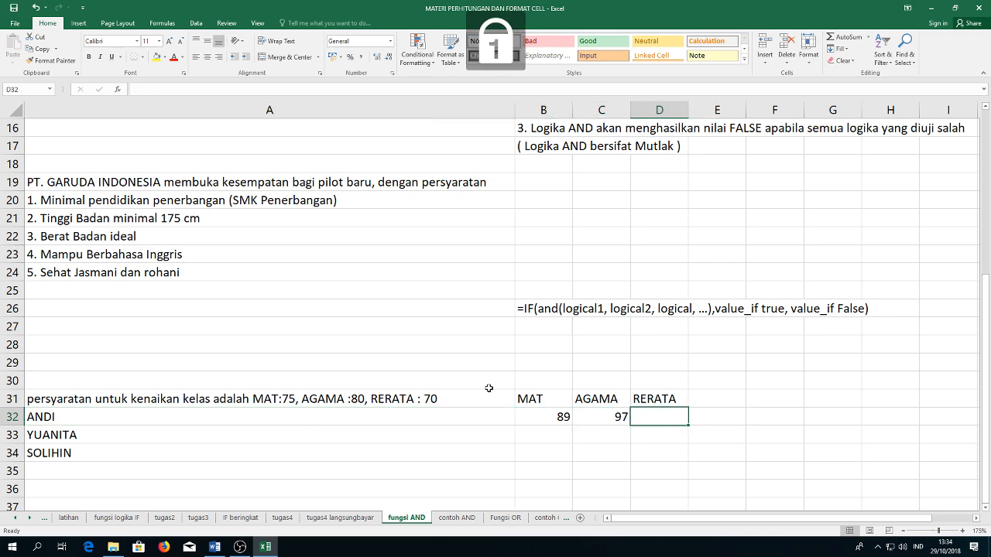
type("74")
key("Return")
- Fill in the second student's scores in row 33: MAT 75, AGAMA 81 and RERATA 70
key("Left")
key("Left")
key("Right")
key("Left")
type("7")
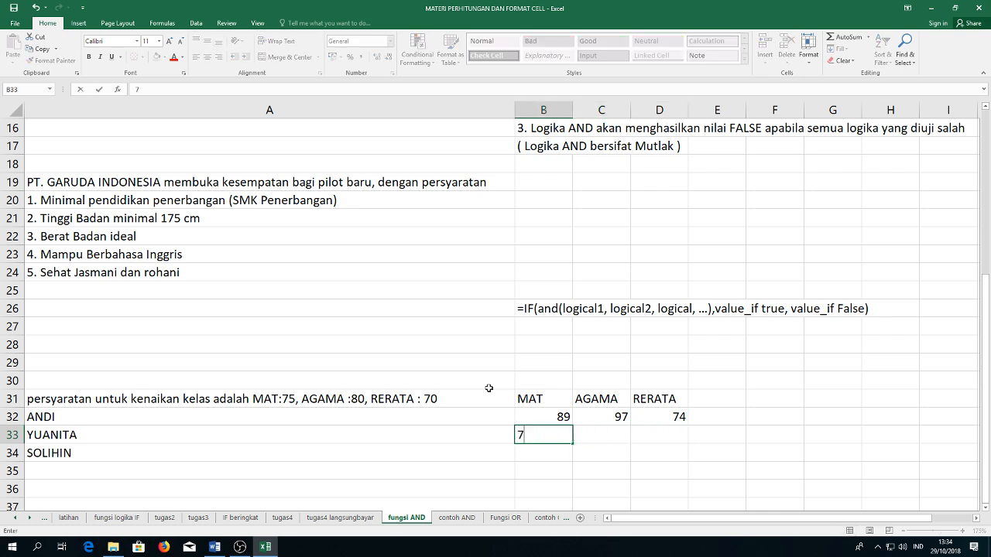
type("5")
key("Return")
key("Up")
key("Right")
key("Right")
key("Left")
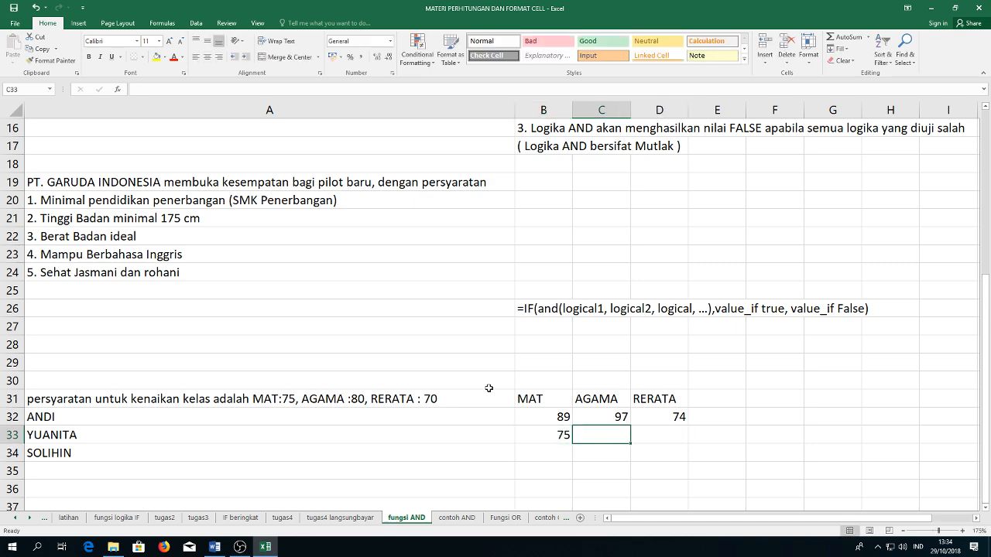
type("81")
key("Return")
key("Up")
key("Right")
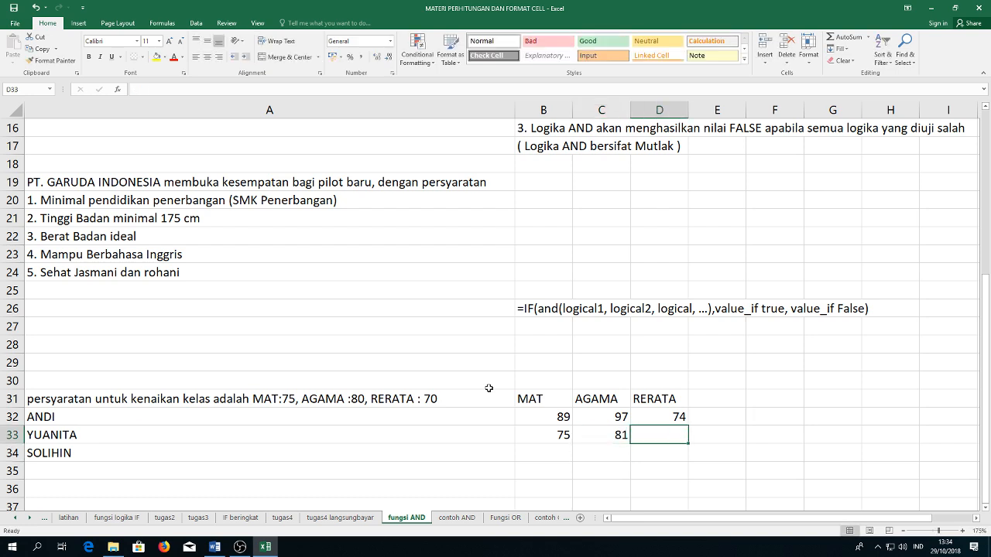
type("70")
key("Return")
- Fill in the third student's scores in row 34: MAT 99, AGAMA 79 and RERATA 98
key("Left")
key("Left")
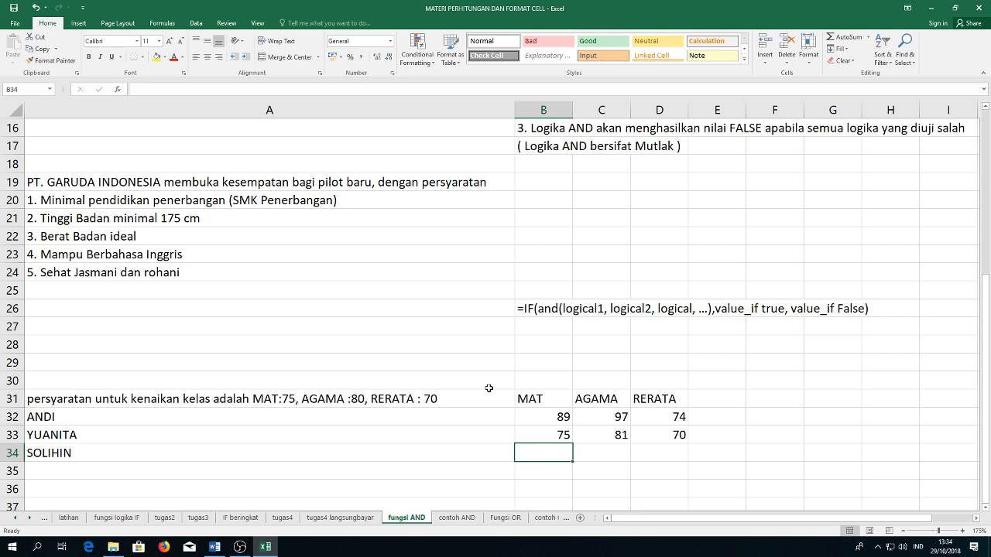
type("99")
key("Return")
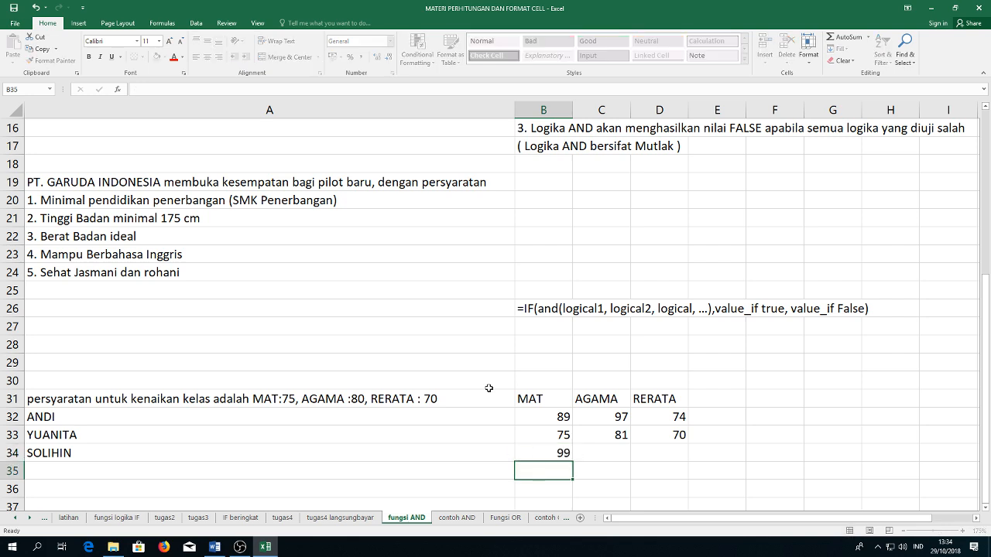
key("Up")
key("Right")
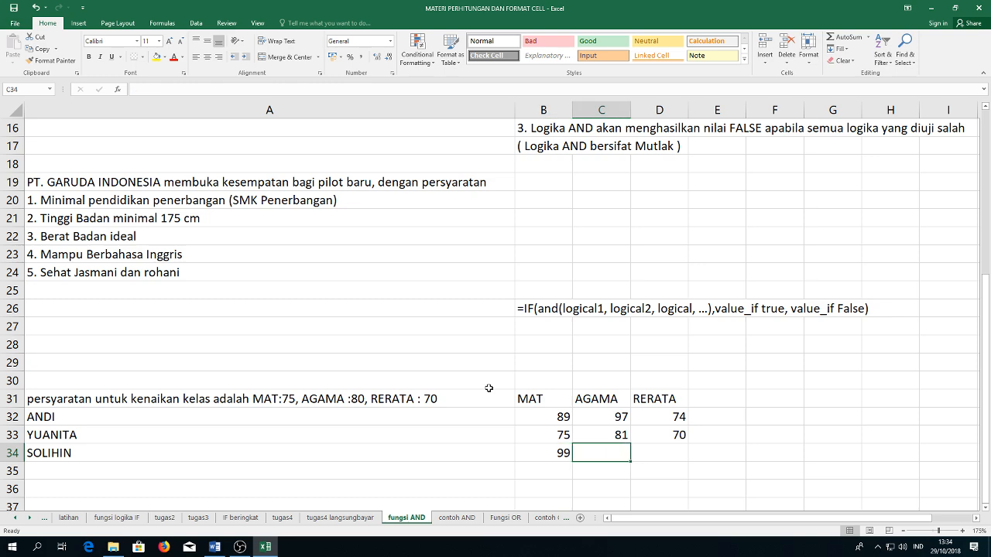
type("79")
key("Return")
key("Up")
key("Right")
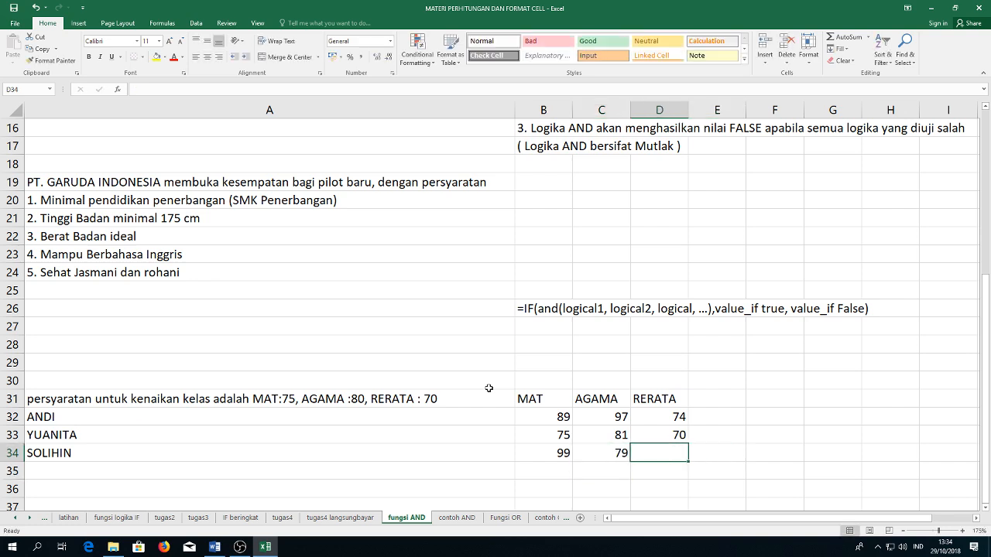
type("98")
key("Return")
- Add the column header KETERANGAN in E31, next to RERATA
key("Up")
key("Up")
key("Up")
key("Up")
key("Right")
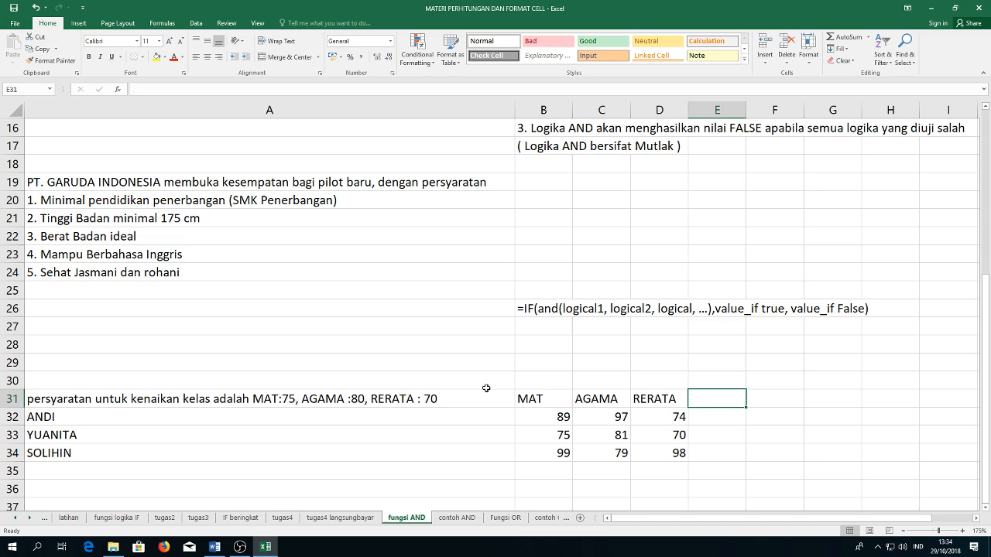
type("KETERANGAN")
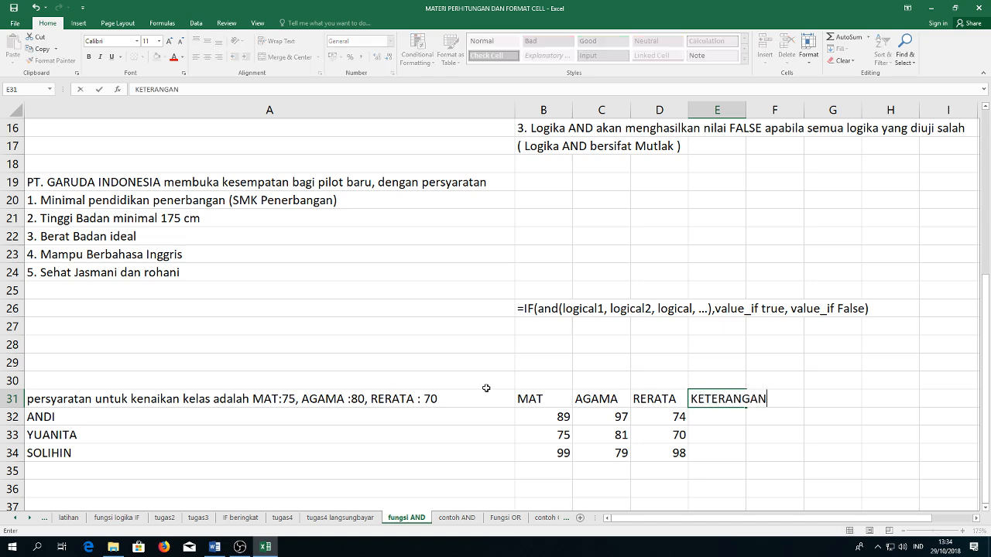
key("Return")
- Begin the first student's KETERANGAN formula in E32 with an AND nested inside IF: =IF(and(
type("=")
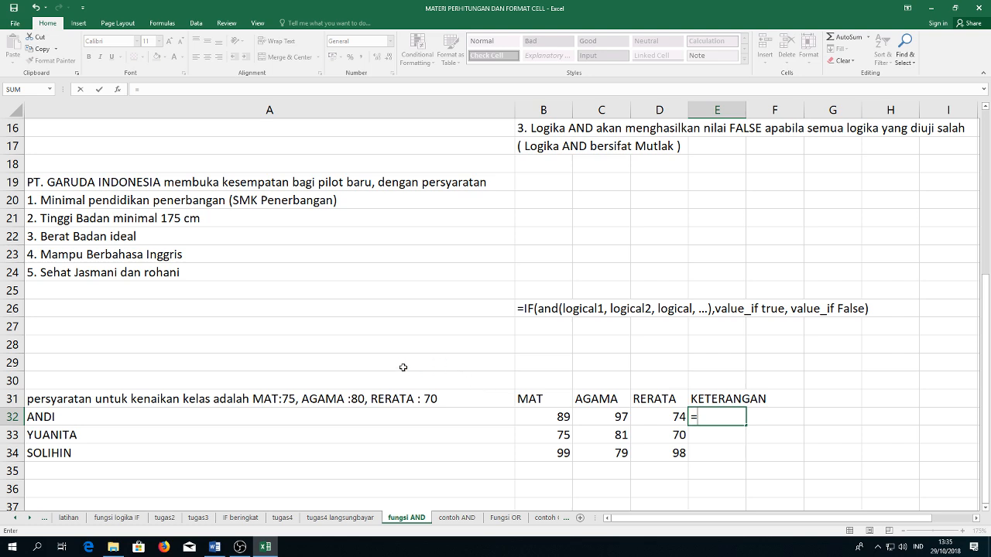
scroll(403, 361, "up", 2)
scroll(403, 358, "up", 3)
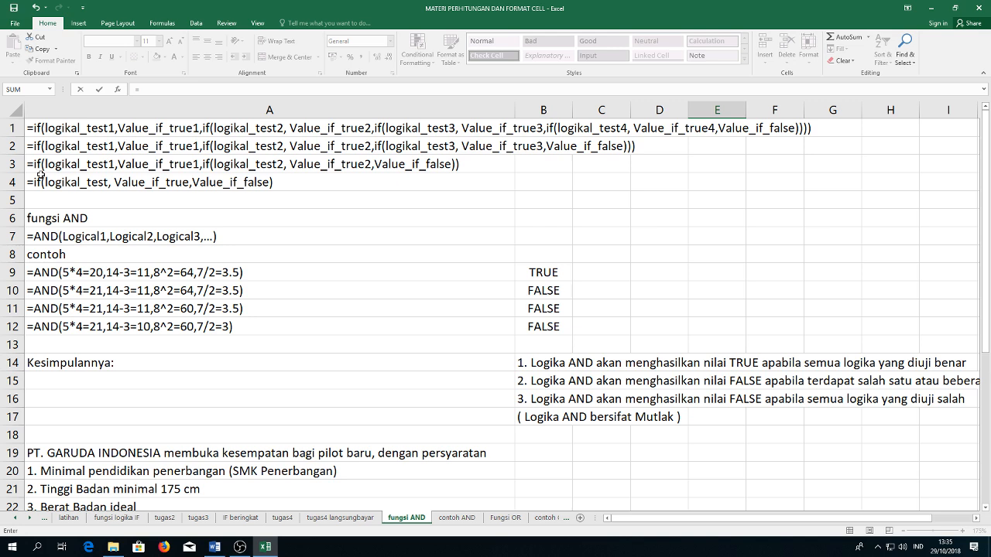
scroll(566, 360, "down", 5)
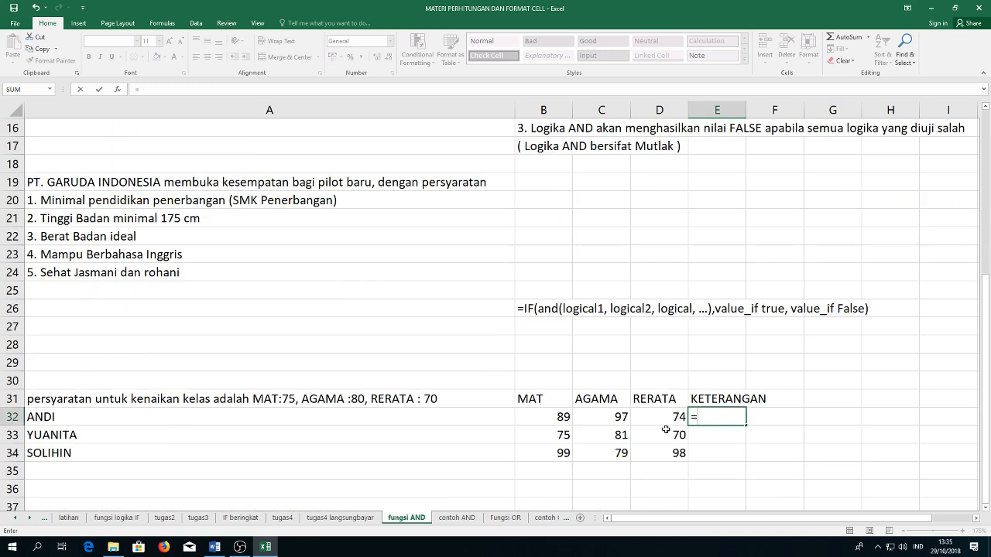
type("IF(")
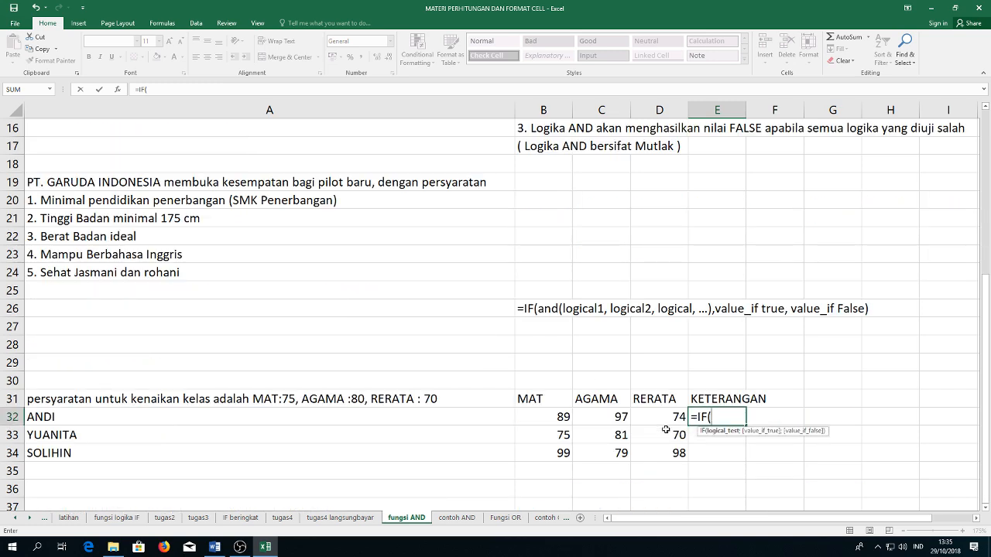
type("AND")
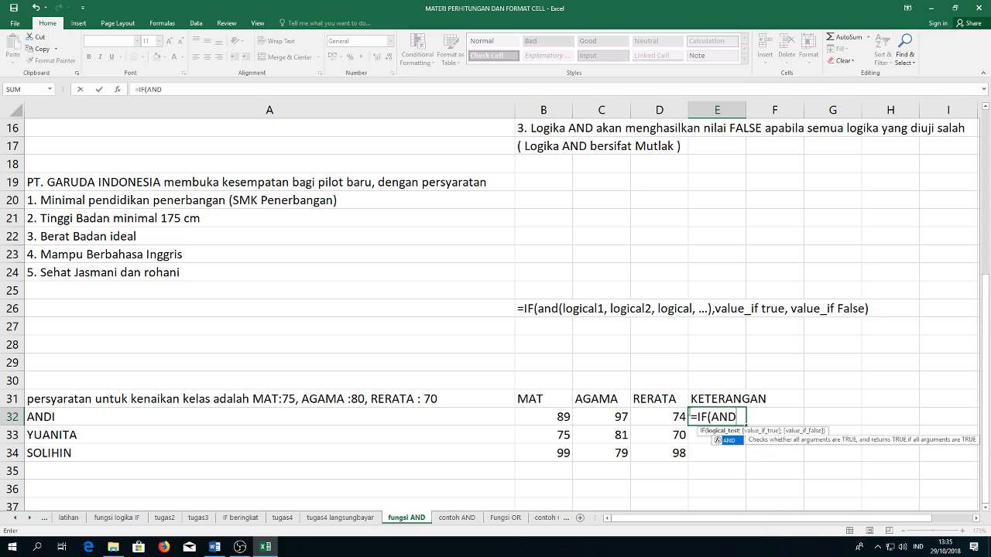
key("BackSpace")
key("BackSpace")
key("BackSpace")
type("a")
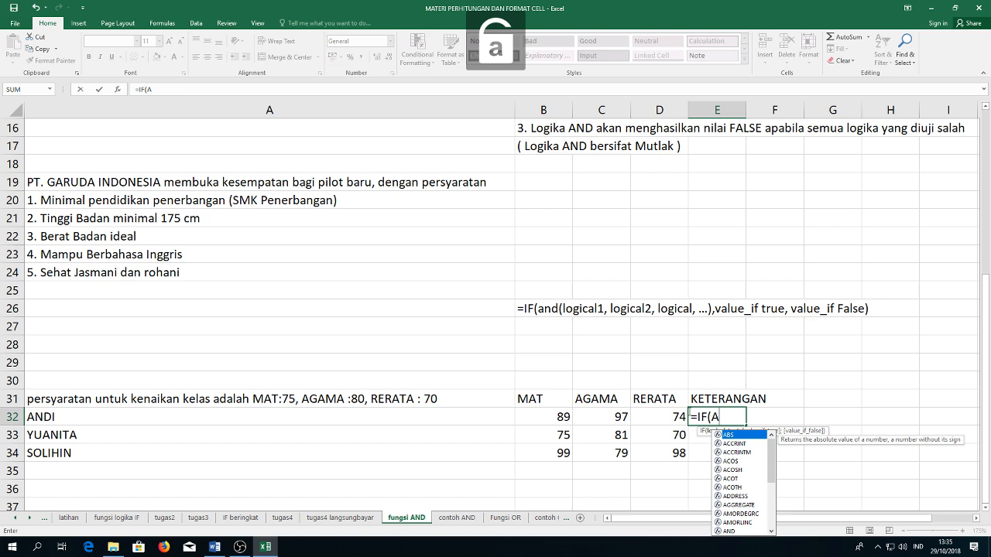
type("nd")
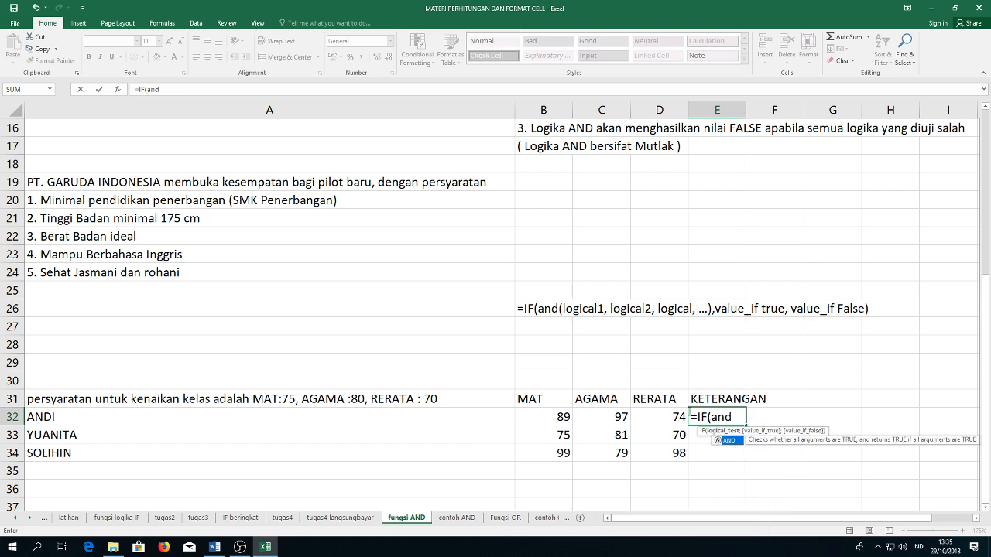
type("(")
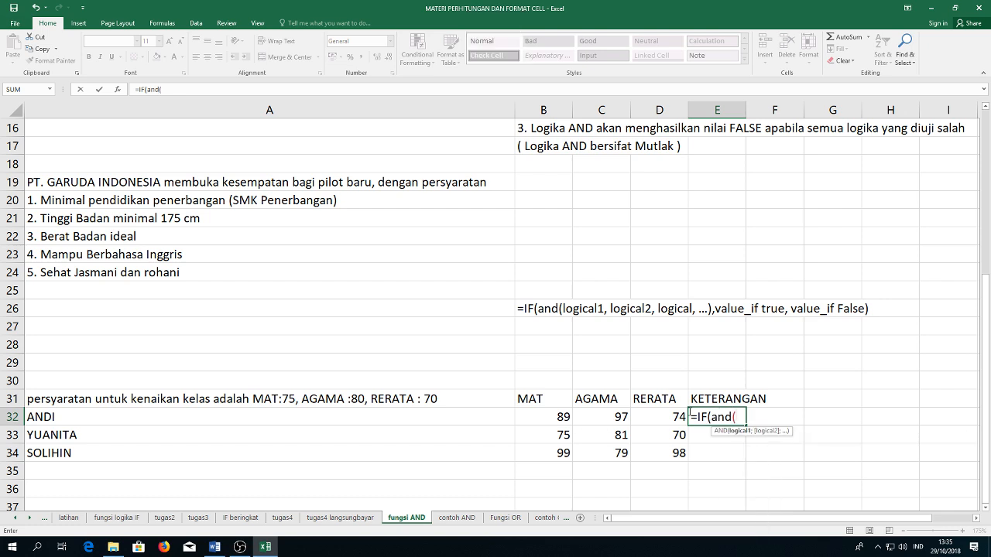
- Add the AND conditions B32>=75, C32>=80 and D32>=70 to the E32 formula, separated by semicolons, and close the AND
left_click(553, 418)
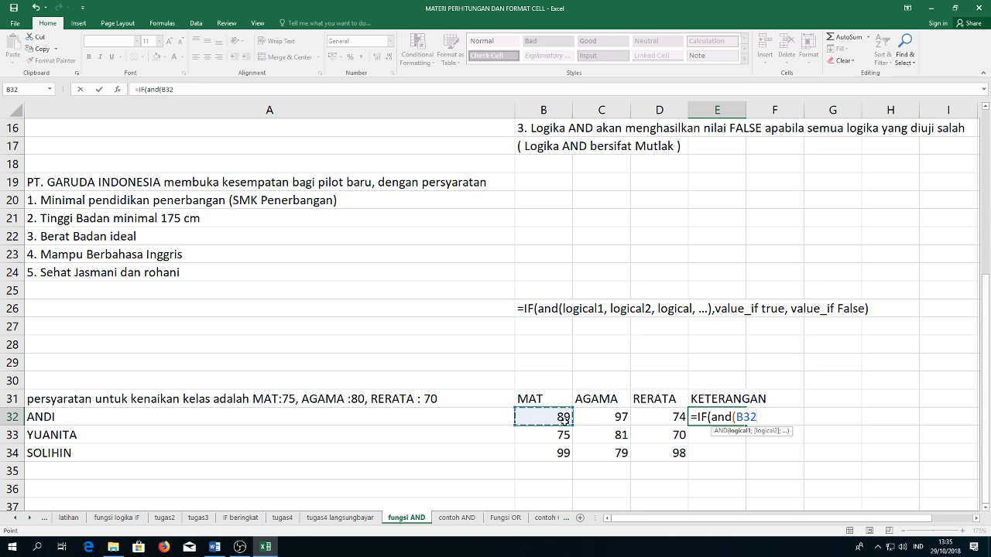
type(">=75;")
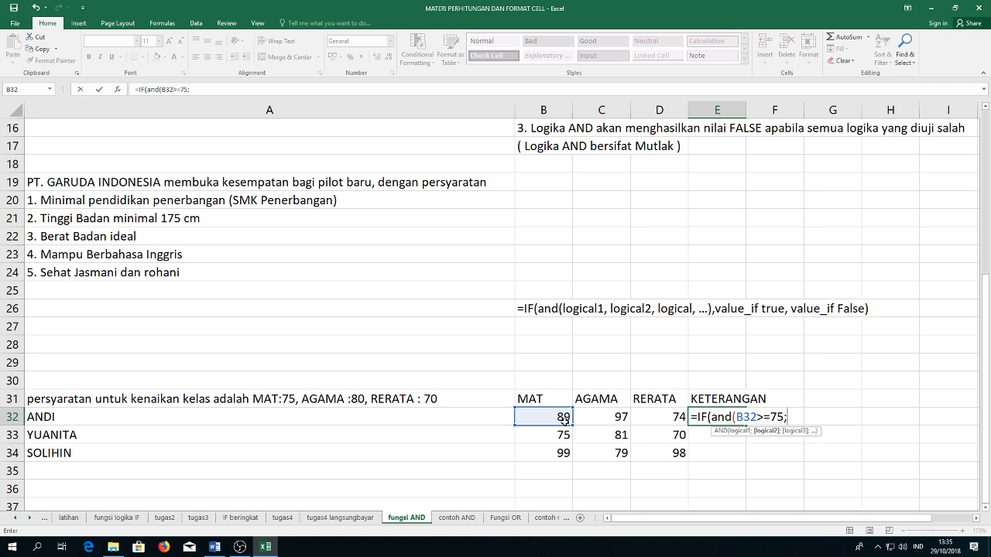
left_click(614, 416)
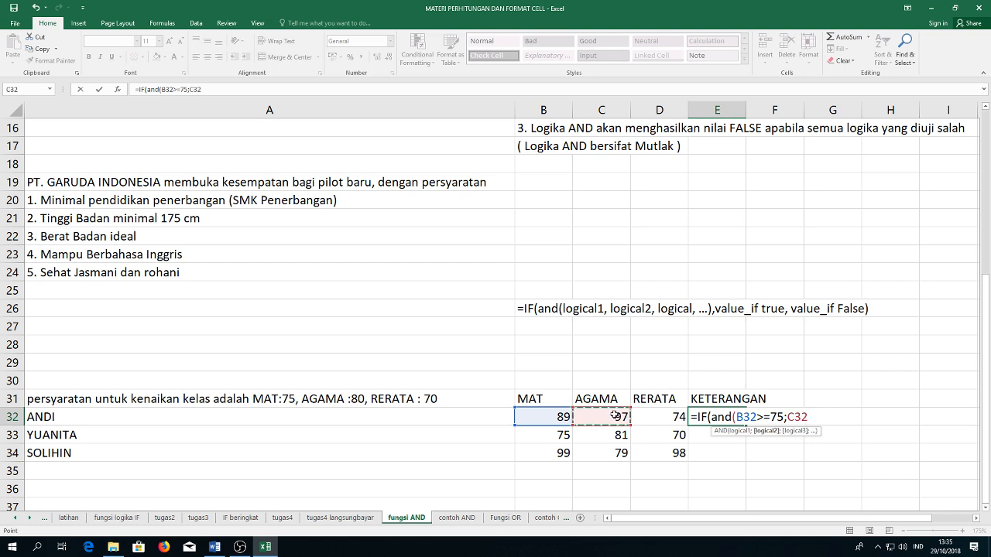
type(">=80;")
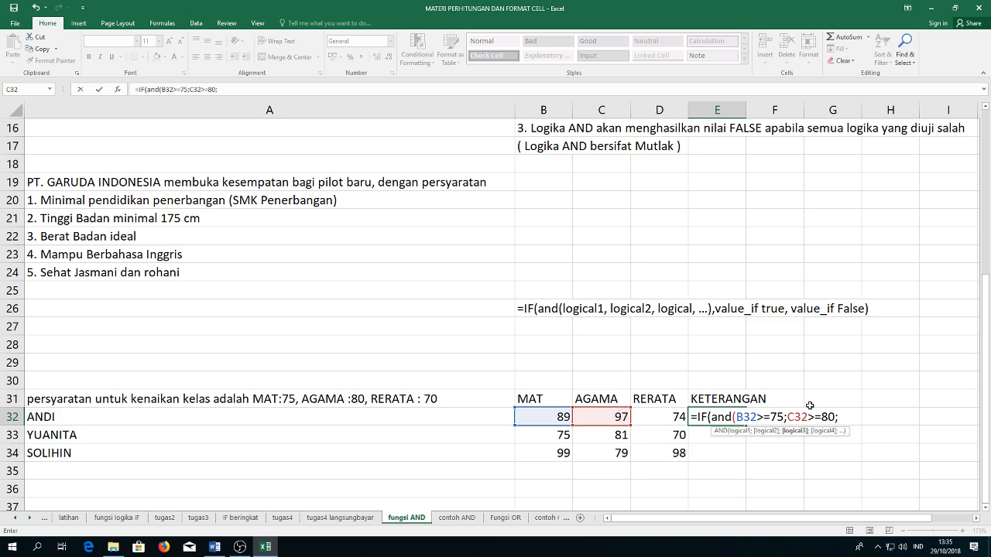
left_click(669, 415)
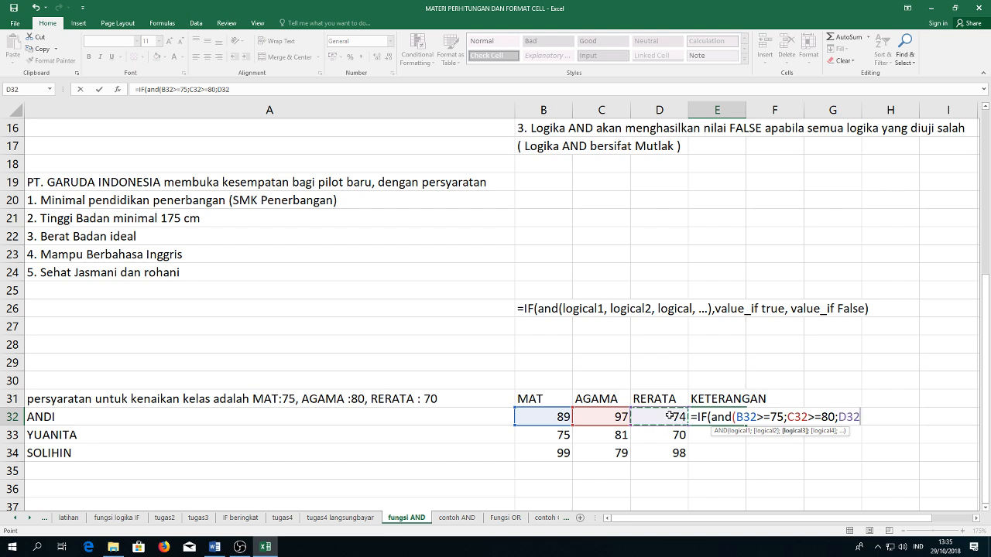
type(">=70)")
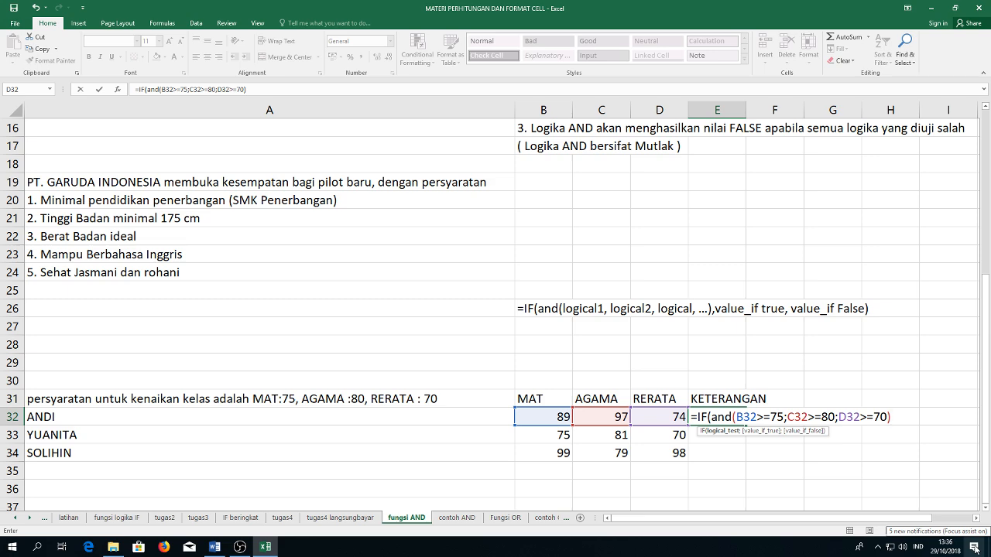
- Complete the E32 formula with "naik" as the true result and "tinggal" as the false result
type(";")
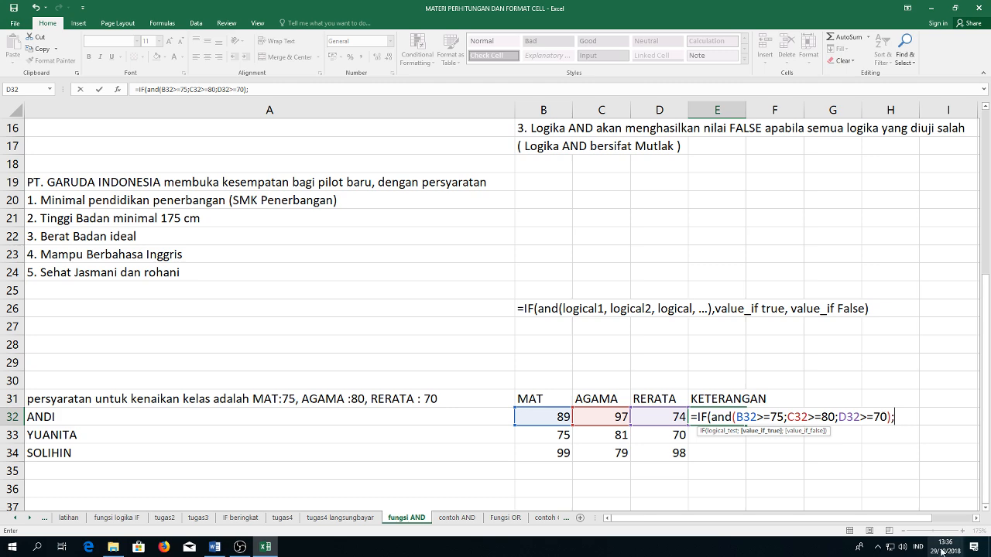
type("\"")
type("naik\";")
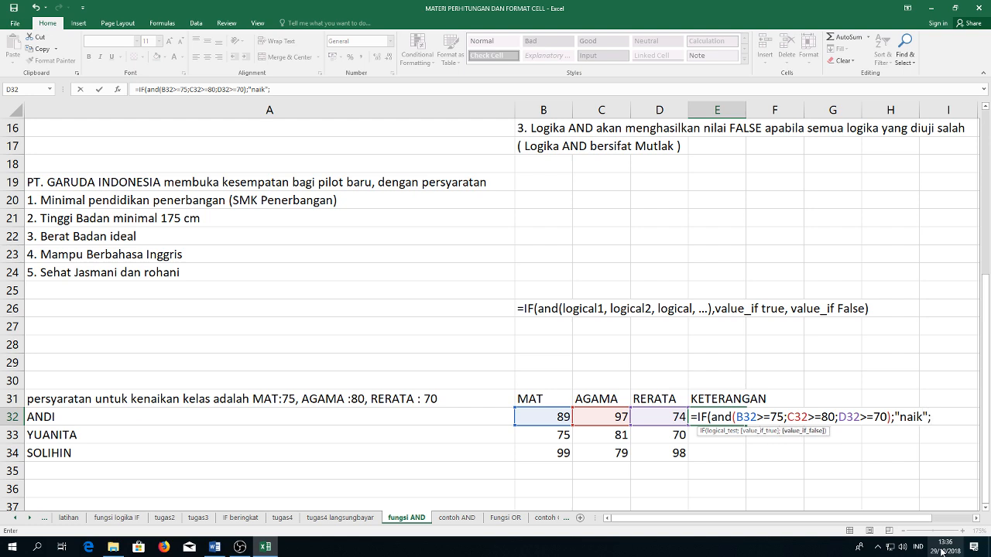
type("\"tinggal")
type("\")")
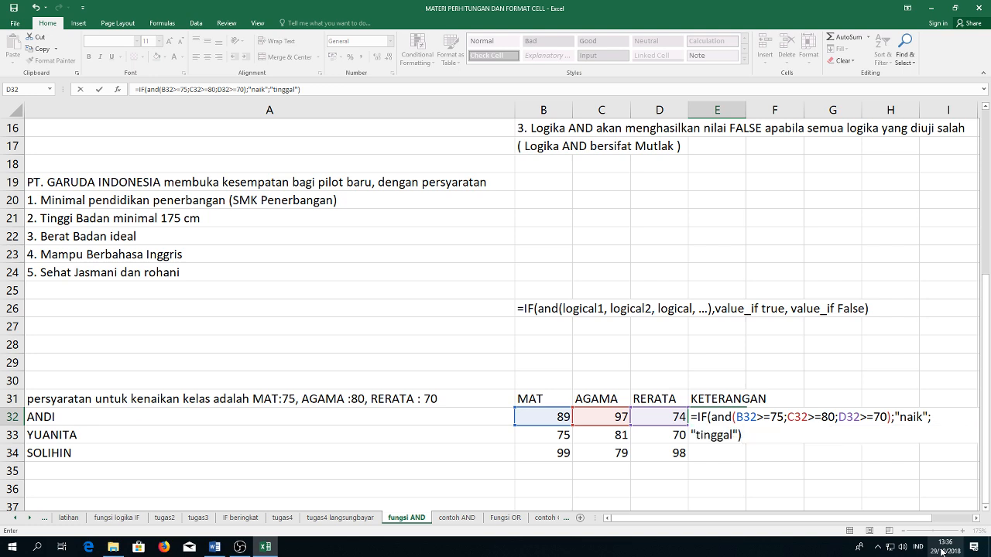
key("Return")
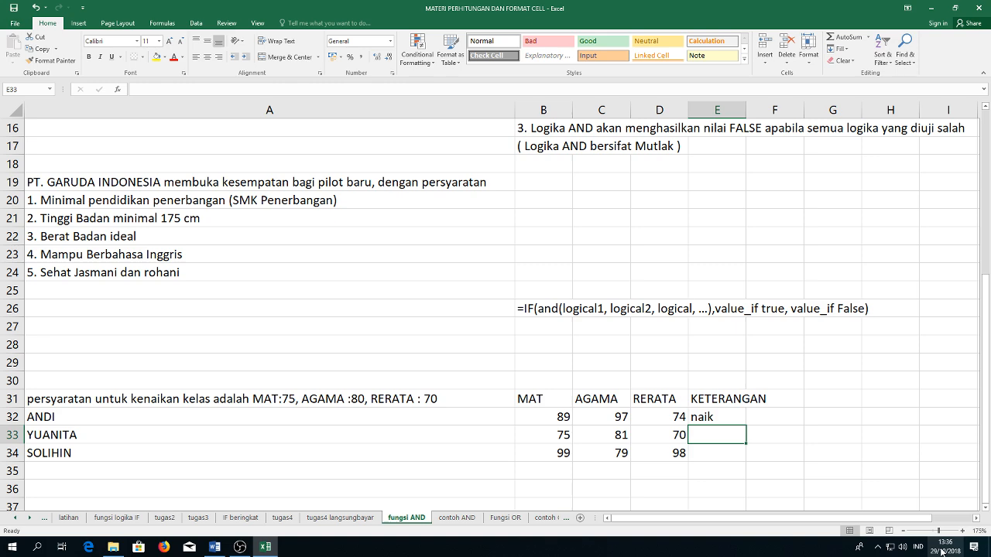
- Copy the KETERANGAN formula from E32 down to E34 for the other two students
left_click(734, 415)
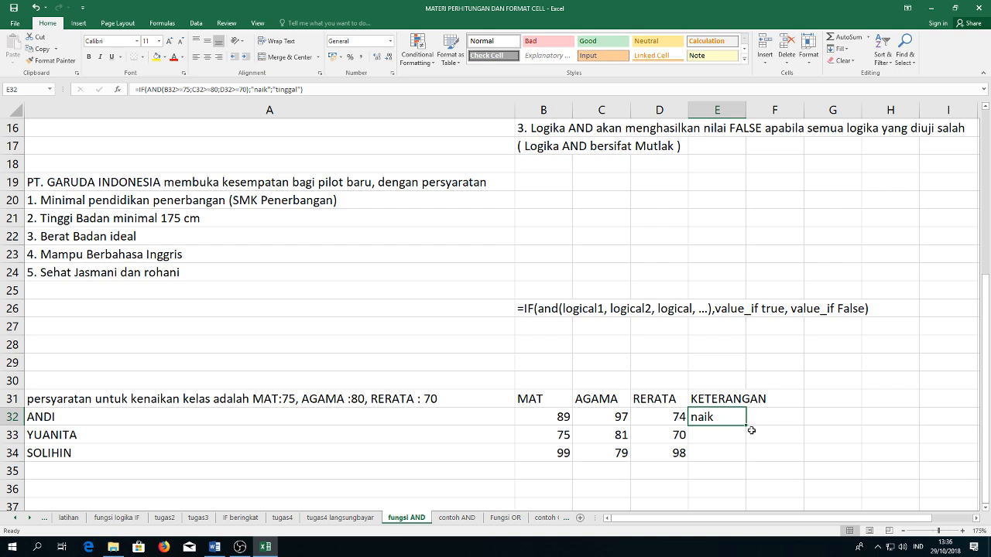
left_click_drag(748, 425, 749, 460)
left_click(819, 459)
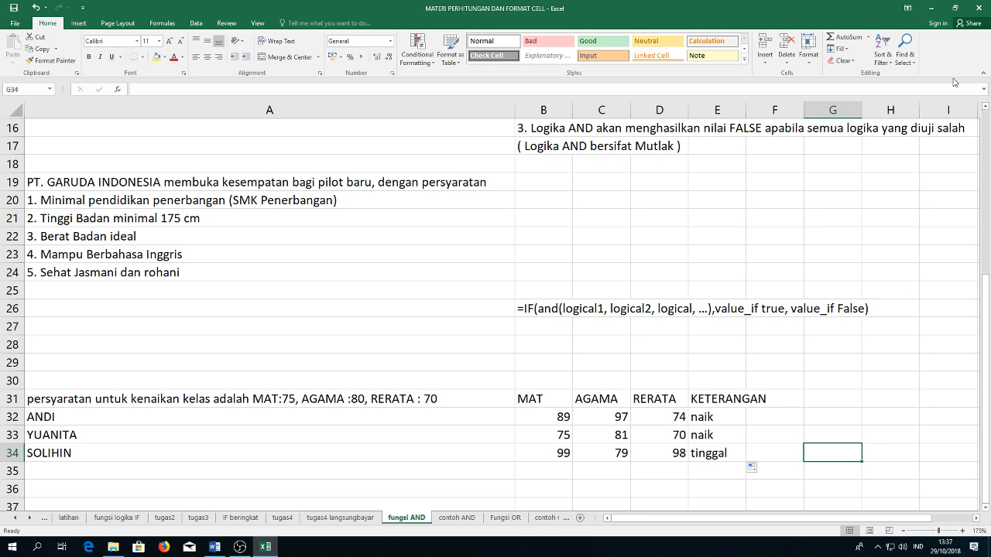
left_click(620, 454)
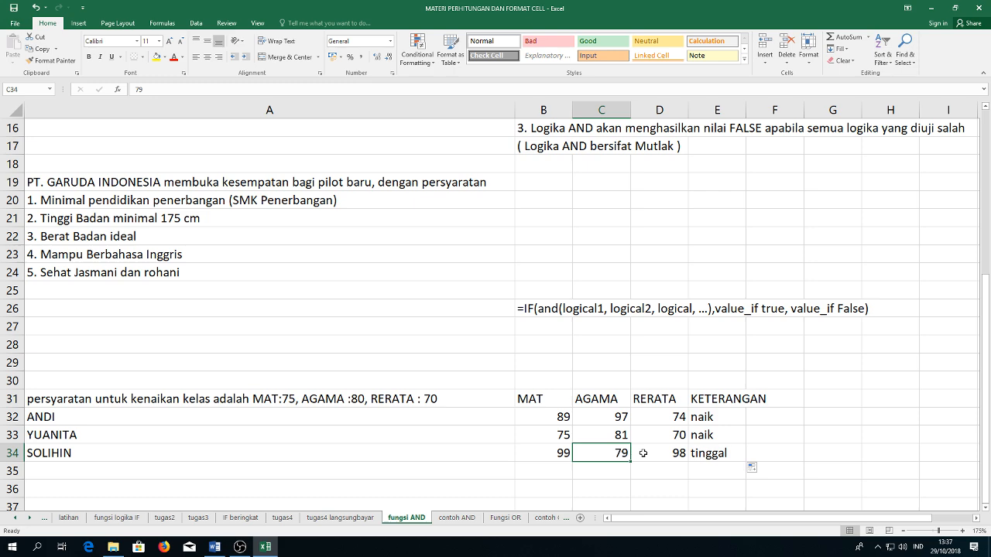
left_click(669, 411)
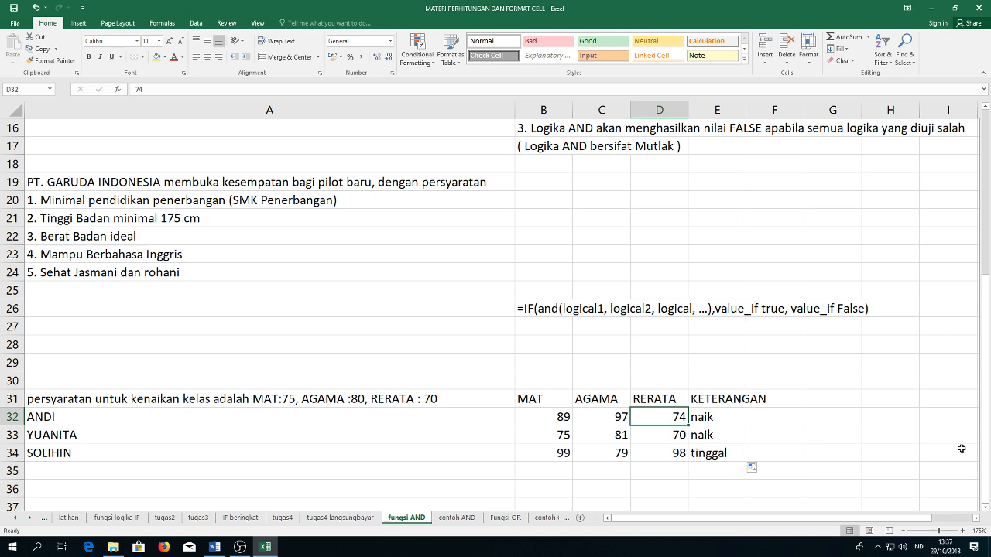
type("100")
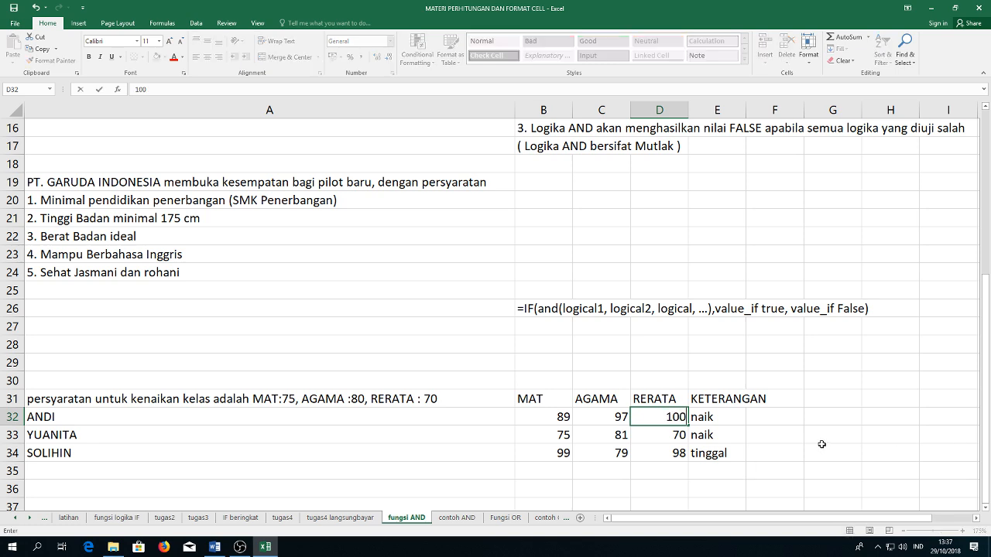
key("Return")
key("Up")
key("Left")
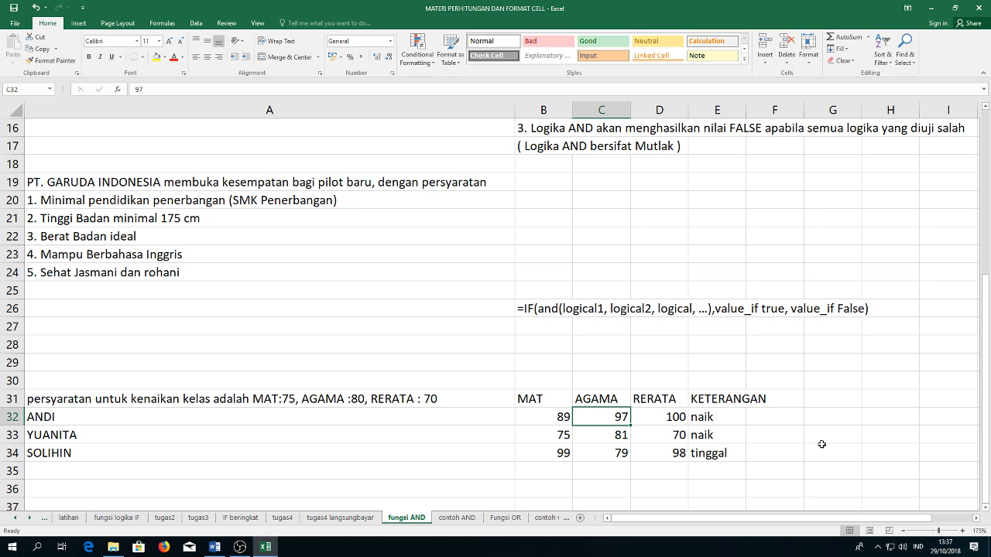
key("ctrl+z")
- Raise the third student's RERATA in D34 and MAT in B34 to 100 each
key("Down")
key("Down")
type("100")
key("Return")
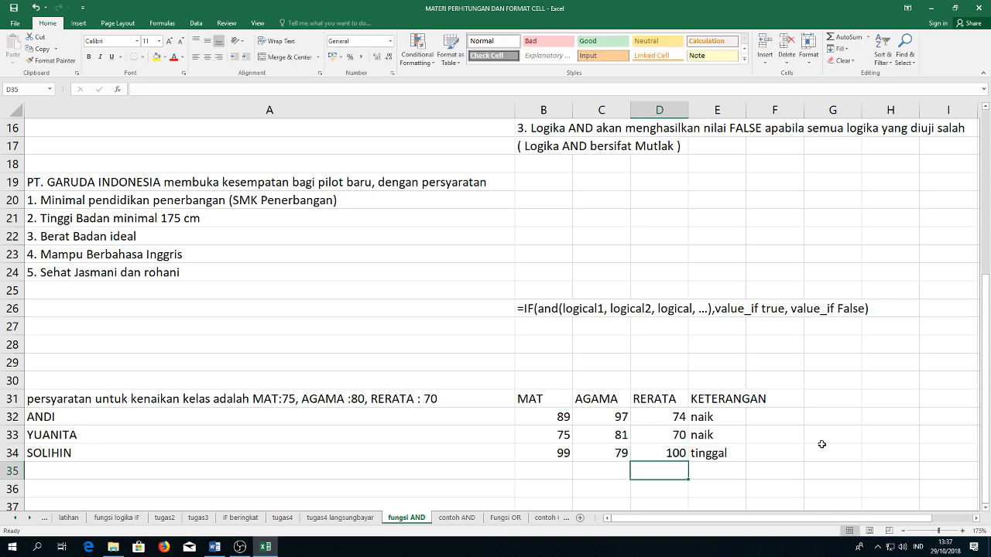
key("Left")
key("Left")
key("Up")
type("100")
key("Return")
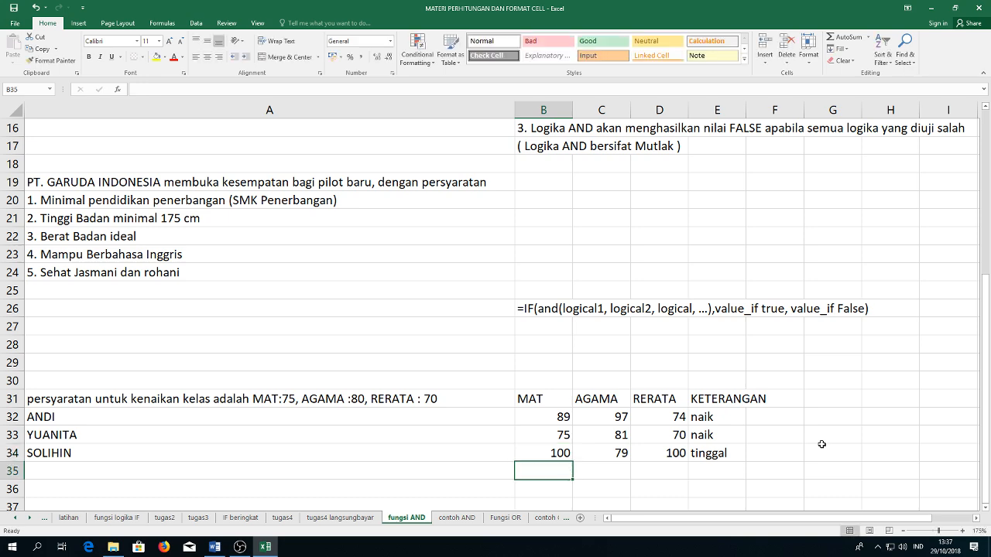
- Set the second student's AGAMA score in C33 to 80
key("Up")
key("Up")
key("Right")
key("Right")
key("Left")
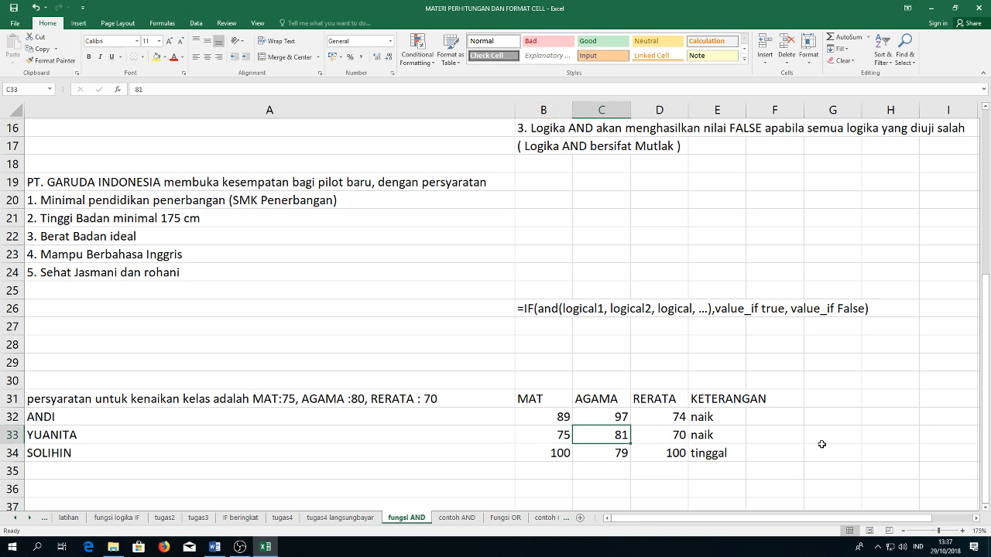
type("80")
key("Return")
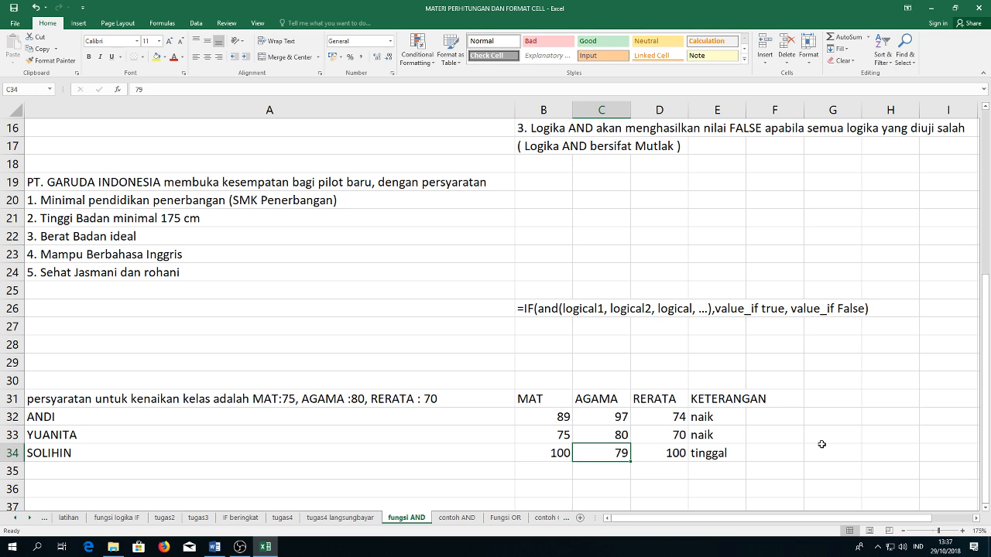
- Check the contoh AND test table against the pilot requirements on fungsi AND, and set the first participant's PENDIDIKAN in C3 to 6
left_click(456, 517)
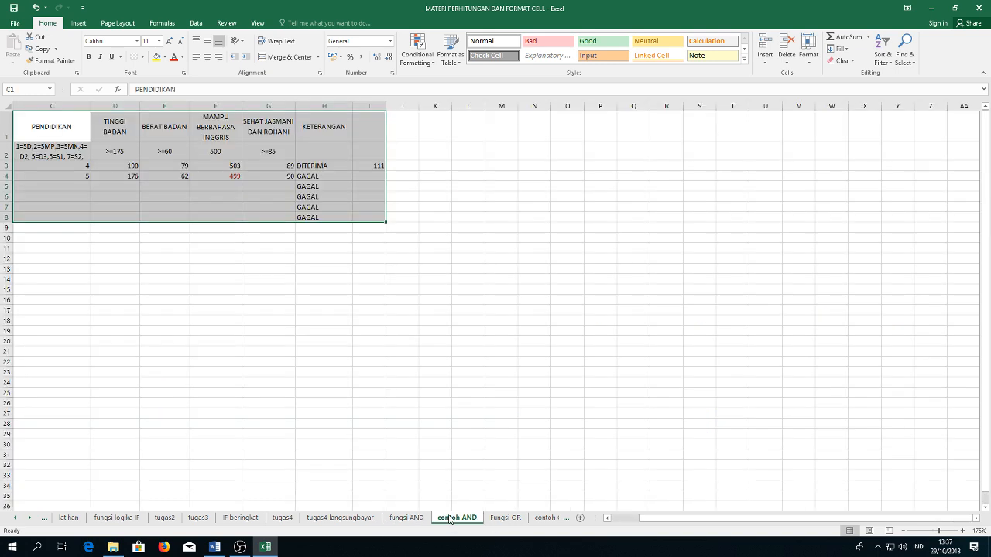
left_click(579, 371)
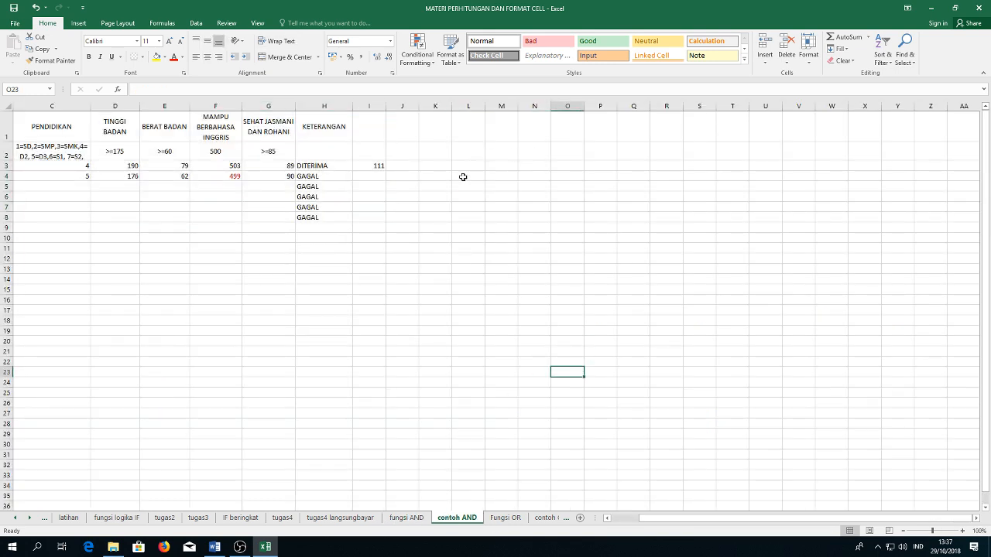
scroll(462, 178, "up", 3, "ctrl")
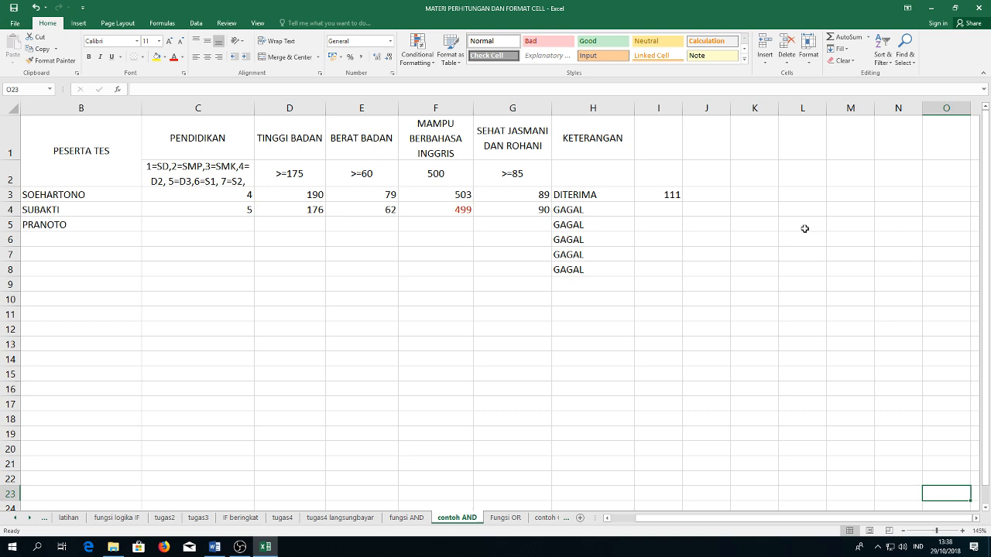
left_click(399, 518)
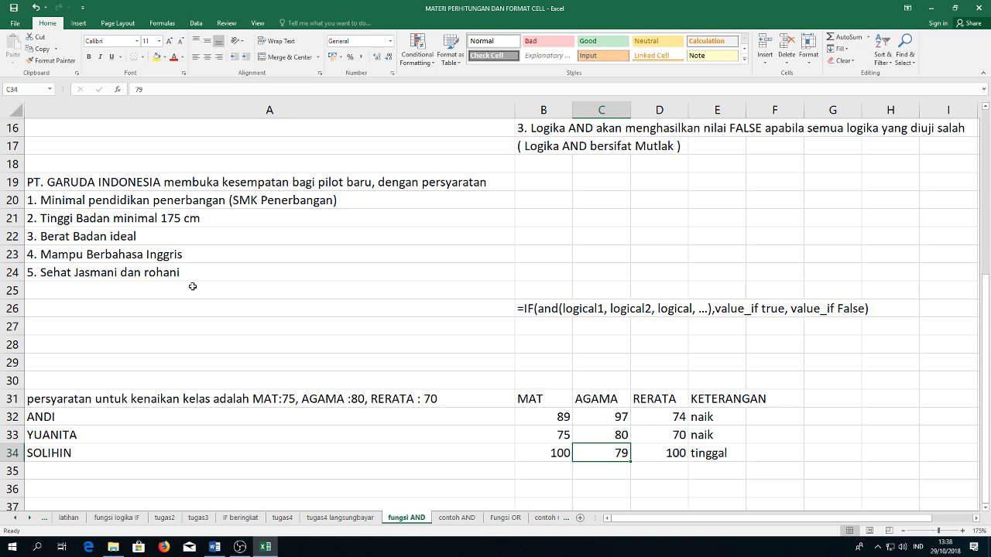
left_click(447, 519)
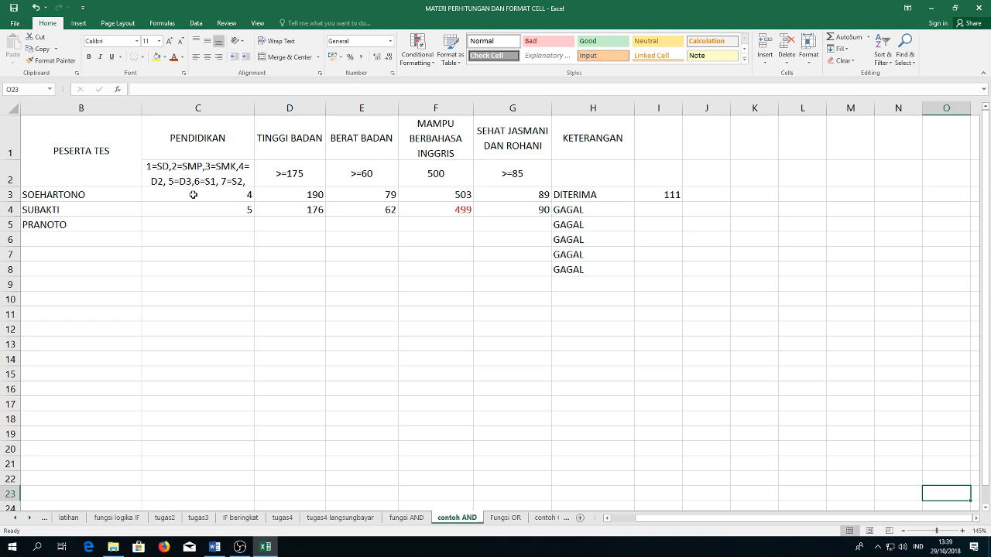
left_click(237, 196)
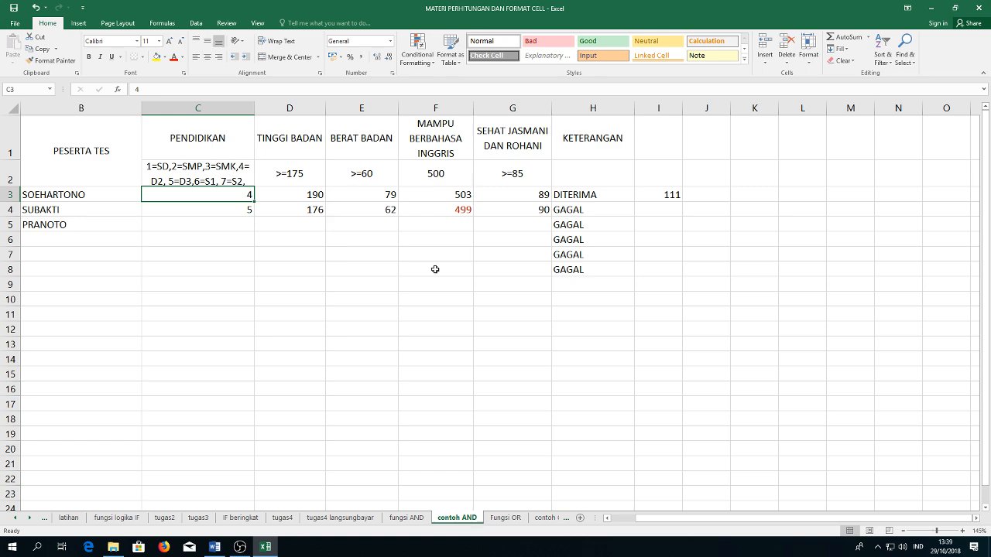
type("6")
key("Return")
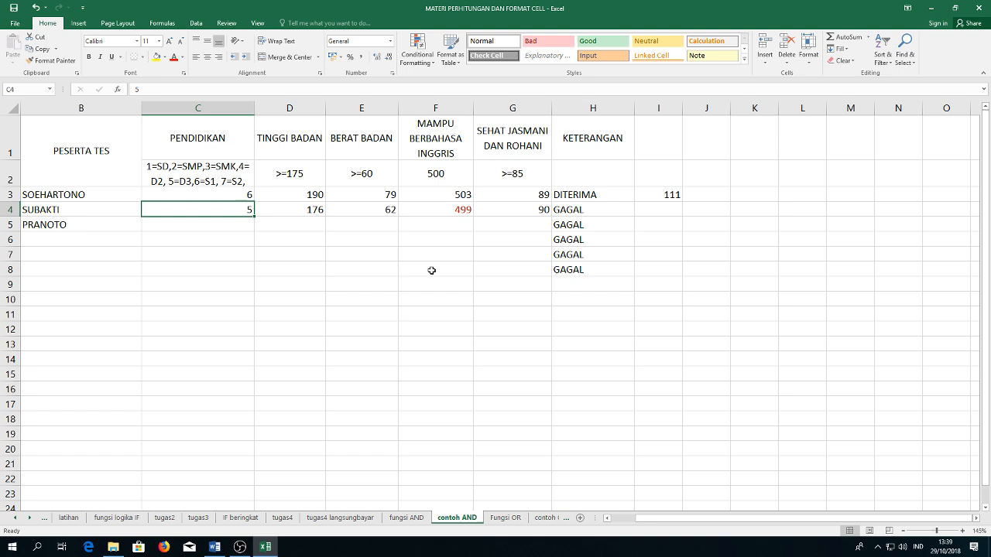
- Examine the first participant's values in row 3, the requirements in F2 and G2, and the IF and AND formula in H3
left_click(300, 194)
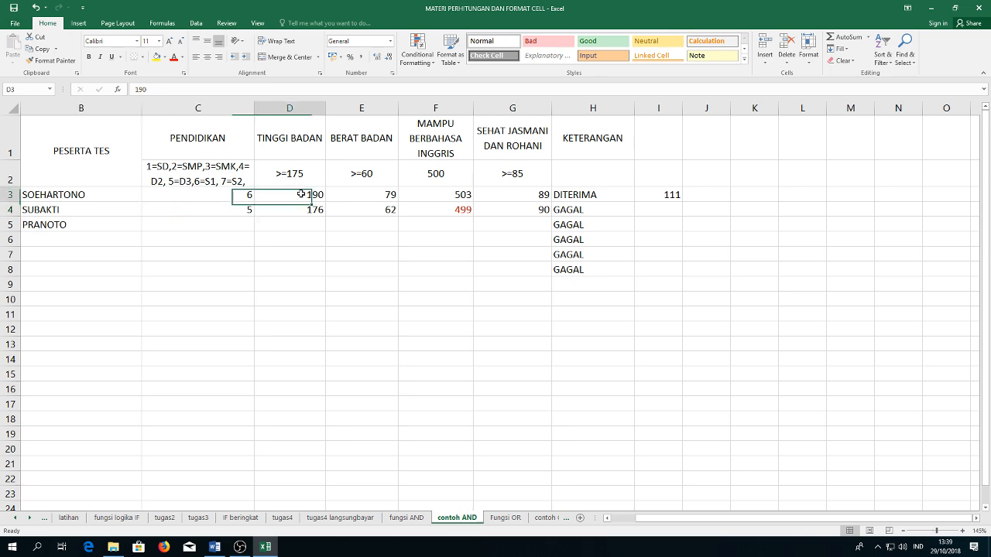
left_click(364, 190)
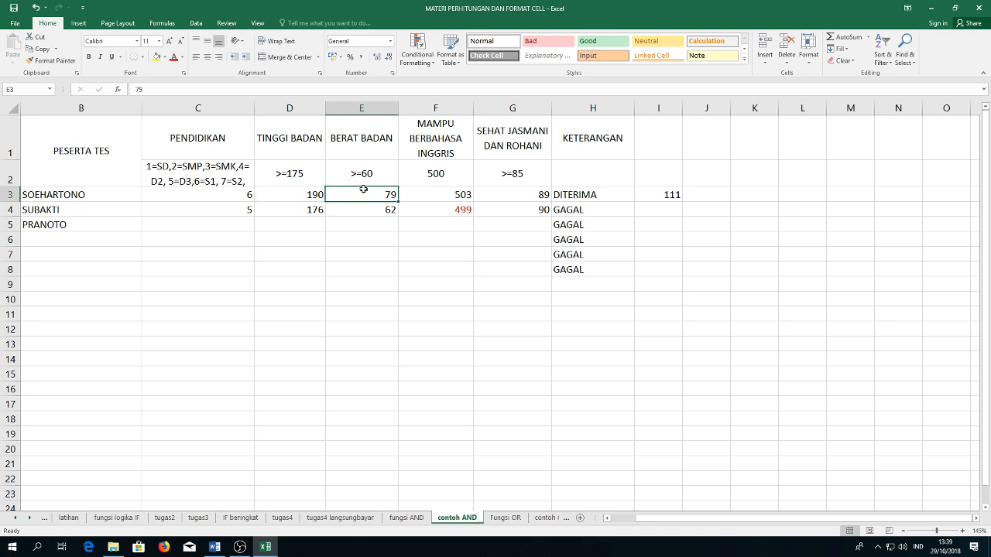
left_click(426, 191)
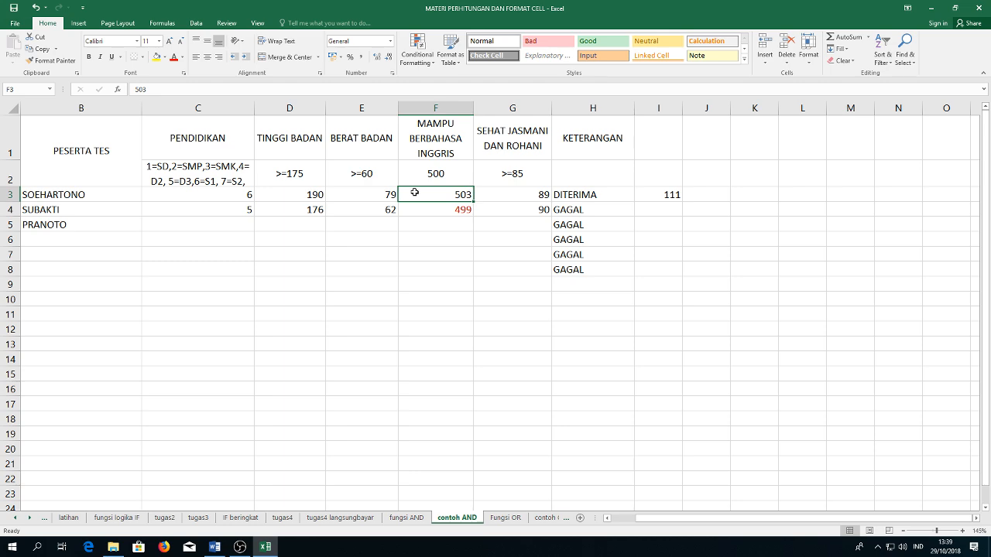
left_click(432, 173)
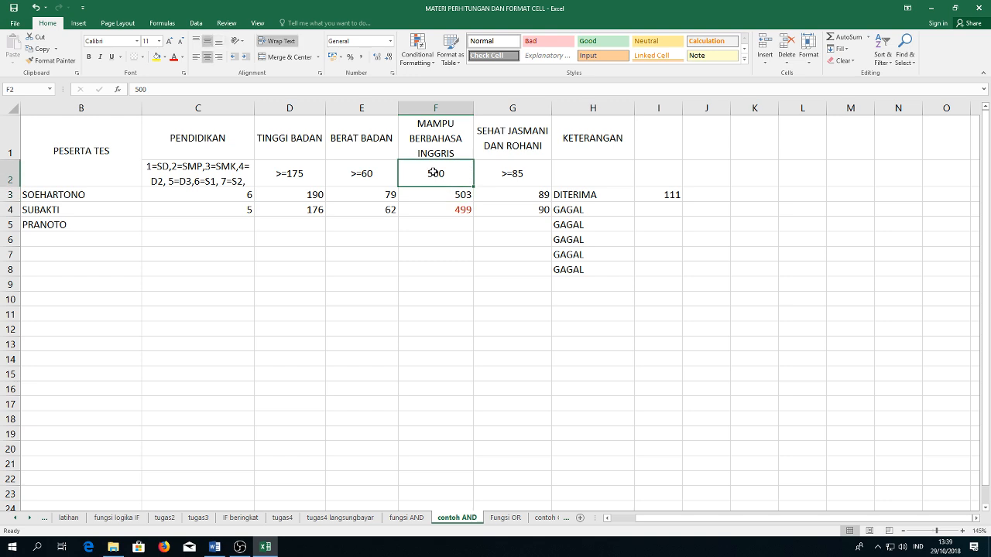
left_click(503, 169)
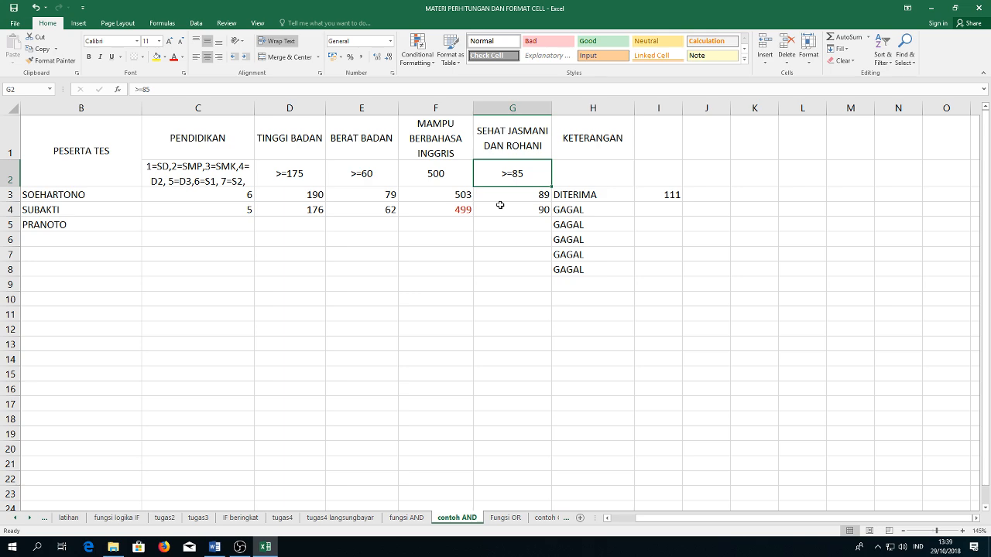
double_click(582, 194)
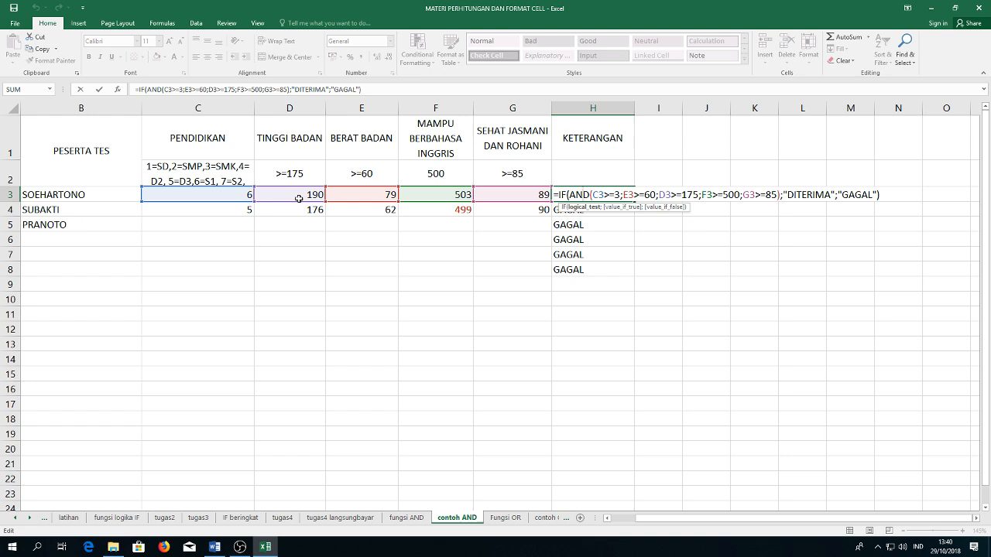
left_click(781, 194)
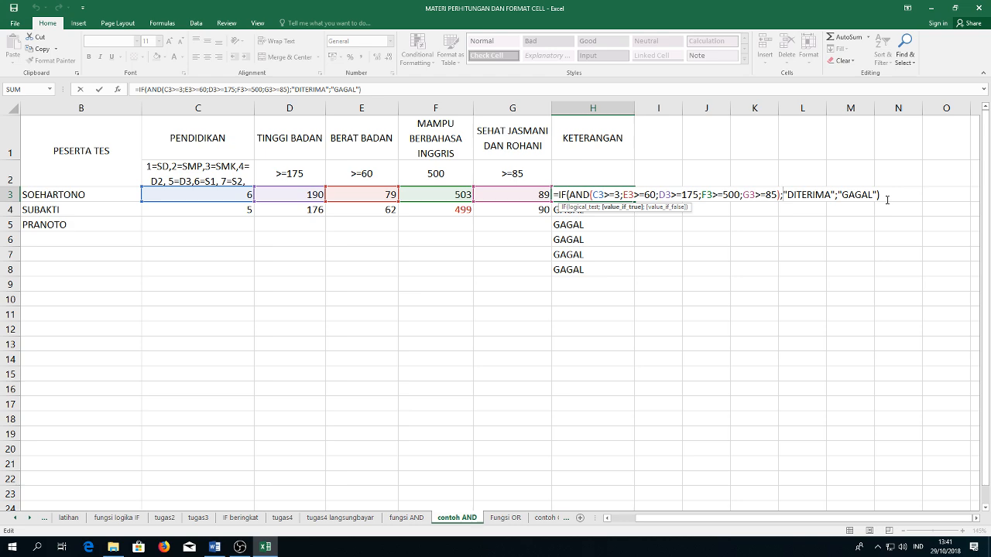
key("Return")
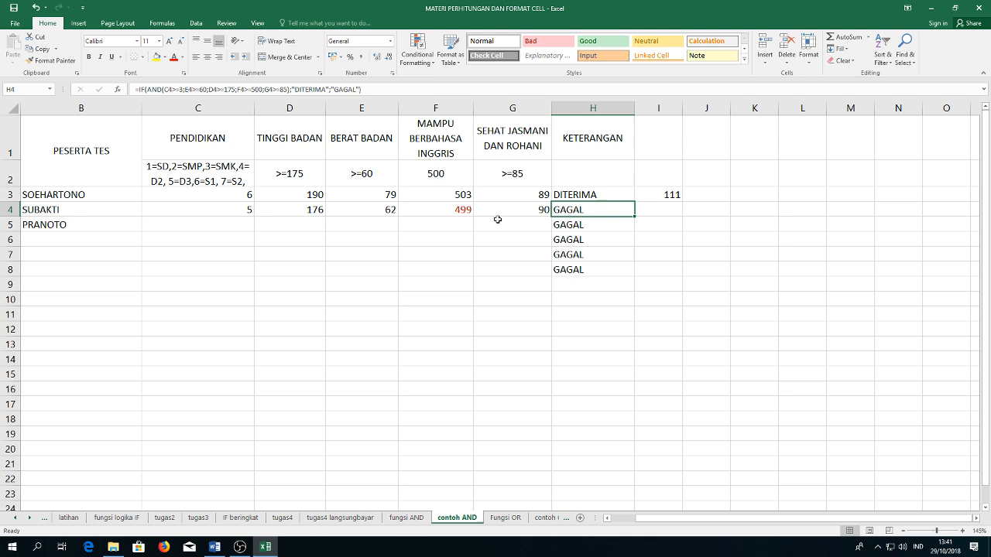
- Test the KETERANGAN formula by setting the first participant's PENDIDIKAN in C3 to 2, and restore it to 6
left_click(250, 195)
type("2")
key("Return")
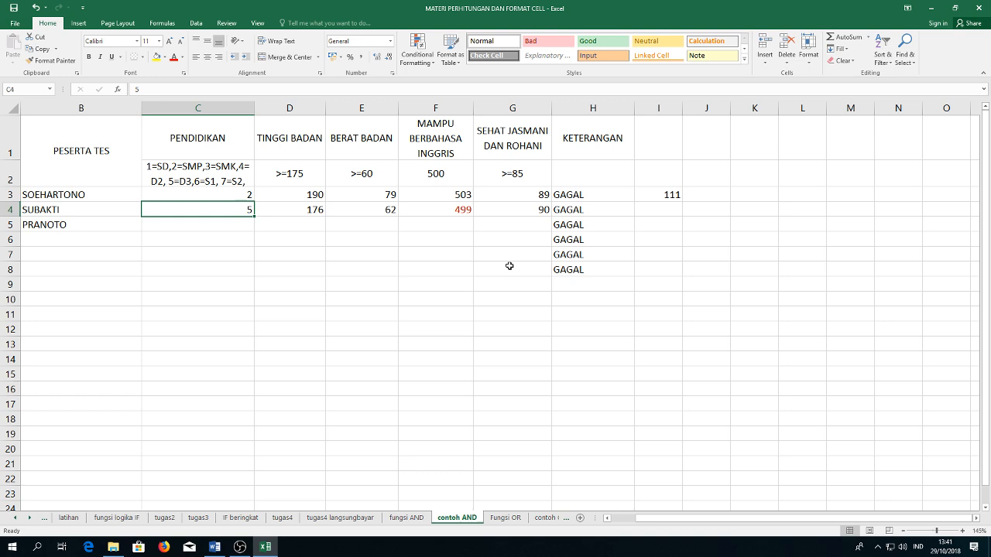
left_click(232, 192)
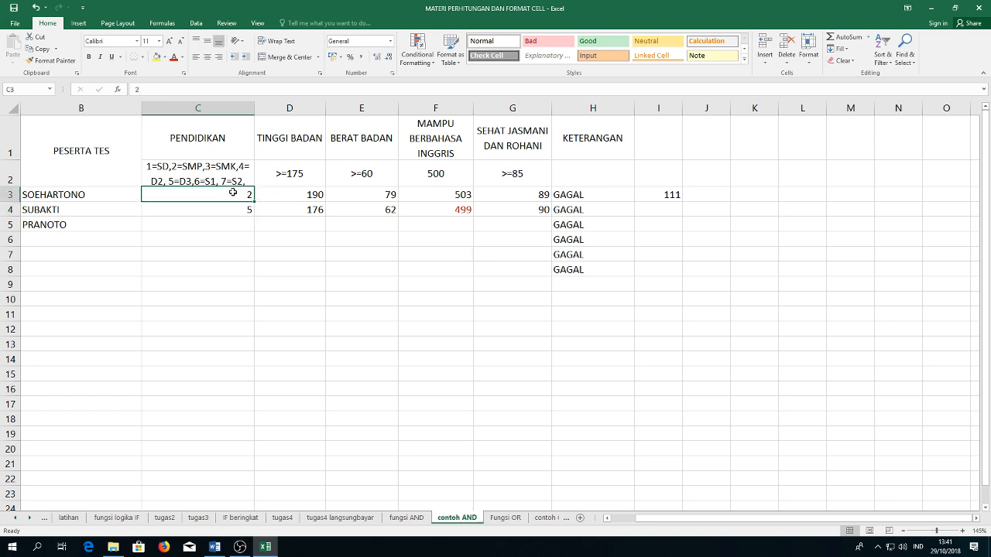
type("6")
key("Return")
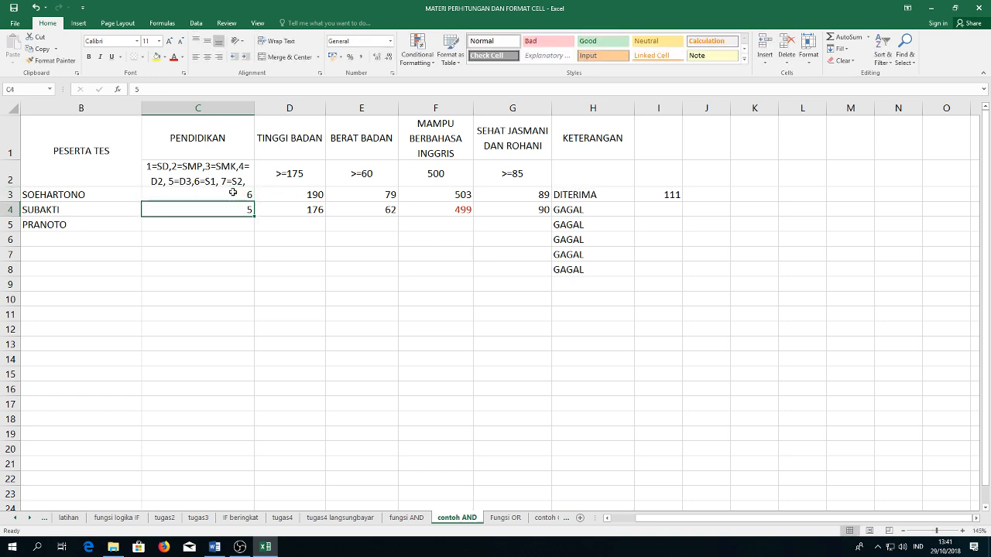
- Set the second participant's MAMPU BERBAHASA INGGRIS score in F4 to 500
left_click(469, 209)
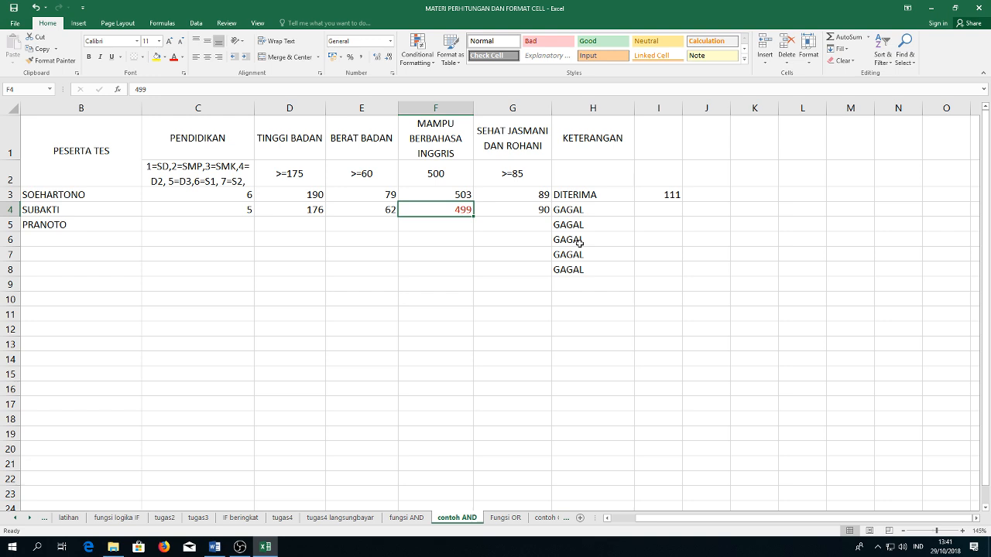
type("50")
key("Return")
key("Up")
type("500")
key("Return")
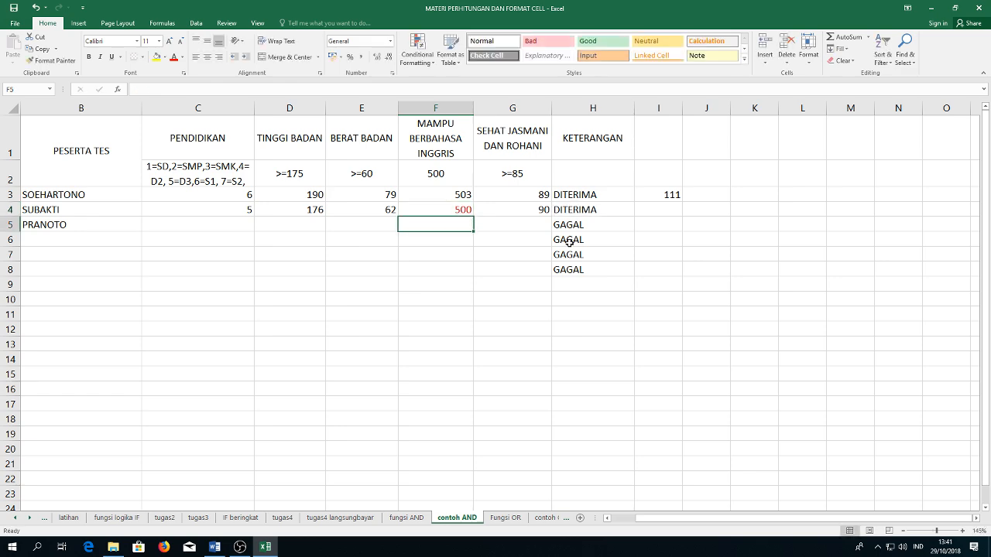